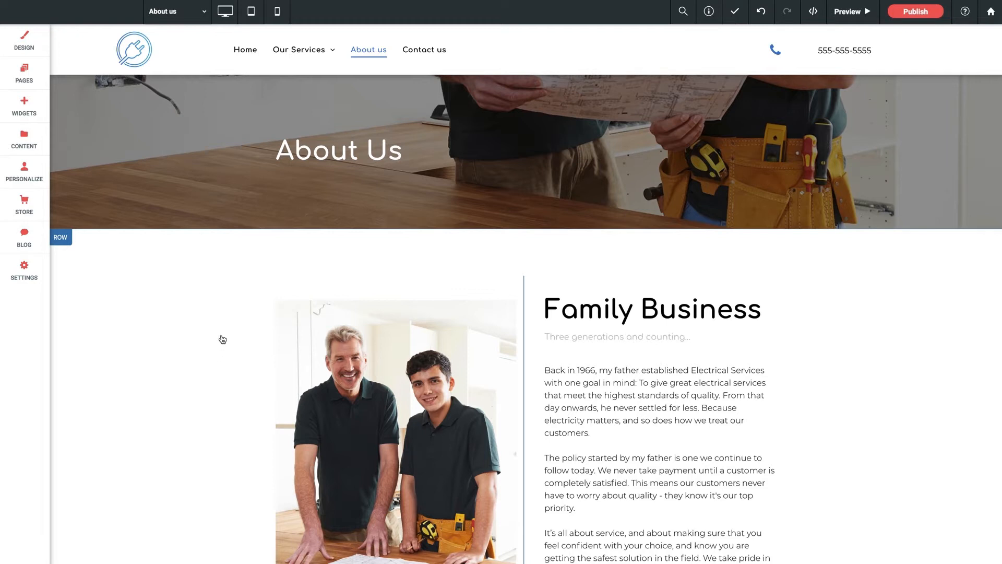
# - Review the About us page in desktop view and in tablet view, down to the statistics section
pyautogui.scroll(-2, 222, 341)
pyautogui.scroll(2, 223, 341)
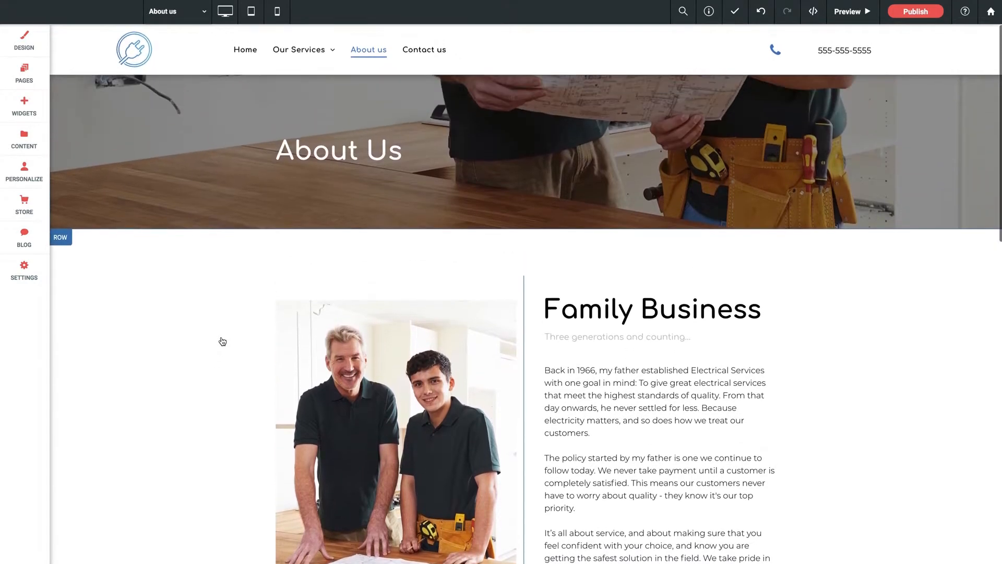
pyautogui.click(253, 16)
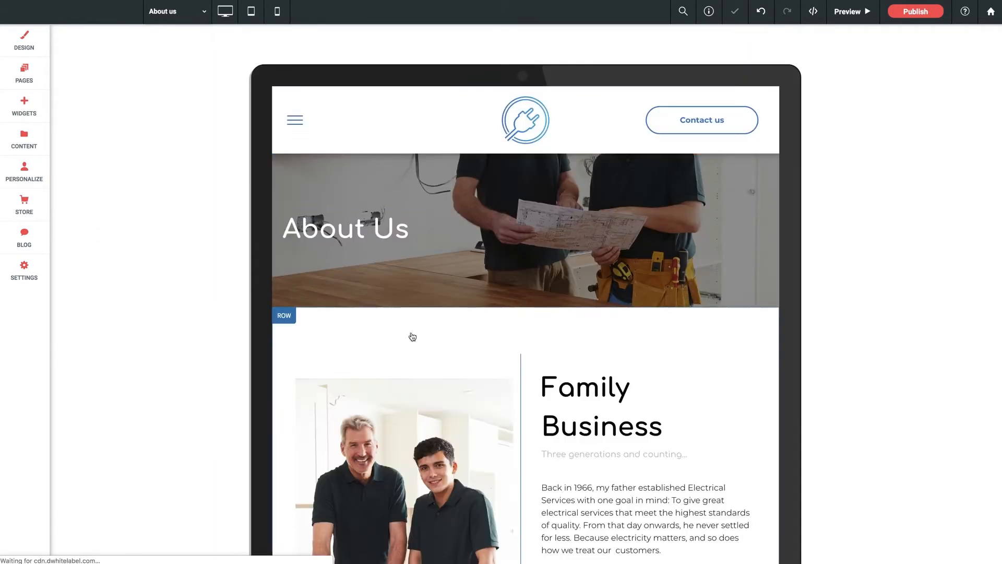
pyautogui.scroll(-5, 412, 337)
pyautogui.scroll(5, 412, 337)
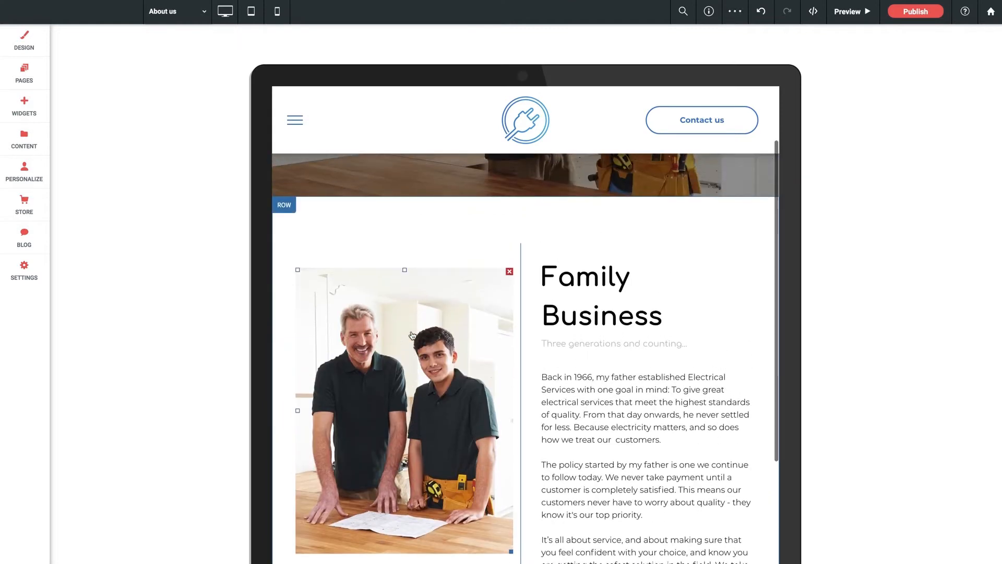
pyautogui.scroll(-12, 412, 336)
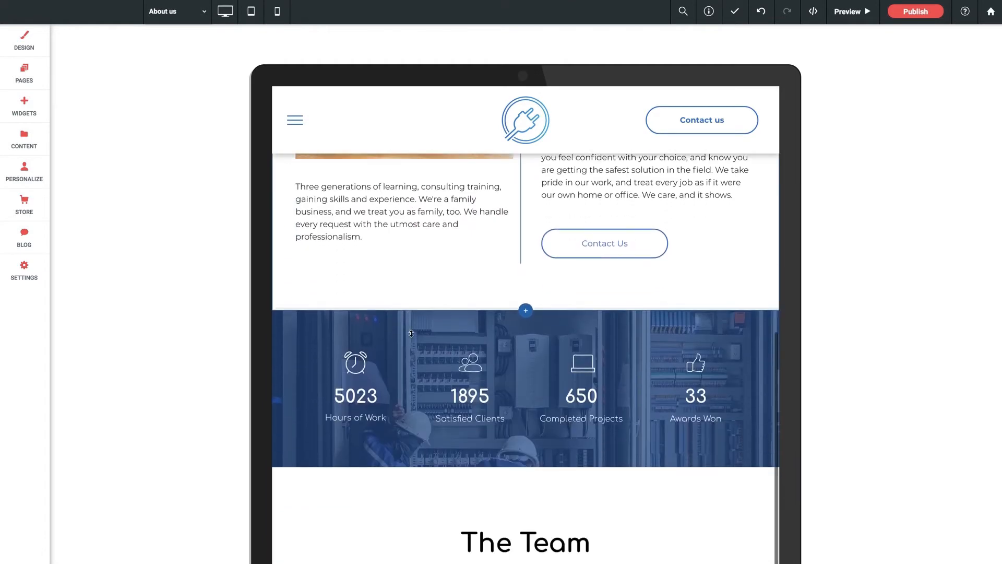
pyautogui.scroll(12, 411, 337)
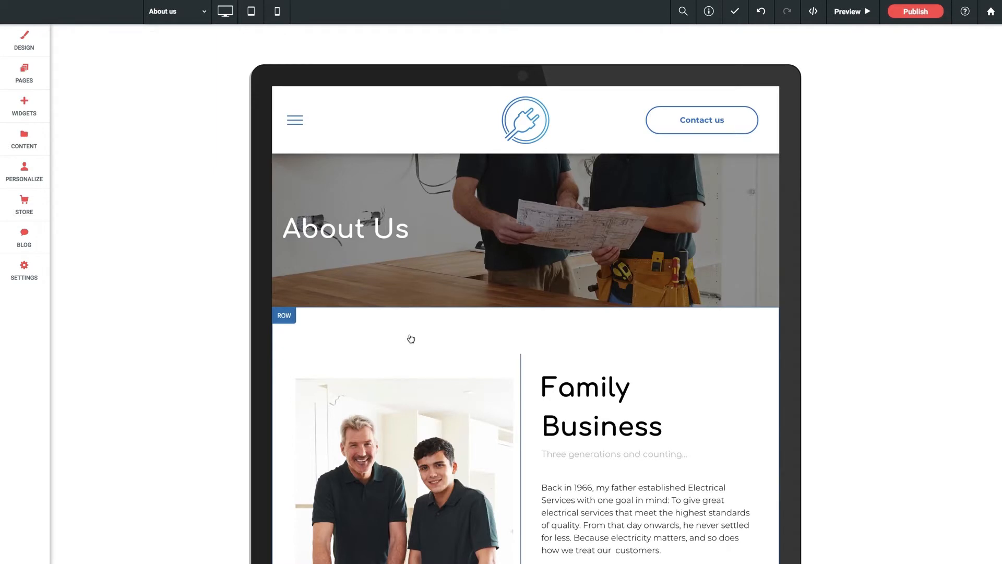
pyautogui.scroll(-2, 525, 349)
pyautogui.click(558, 349)
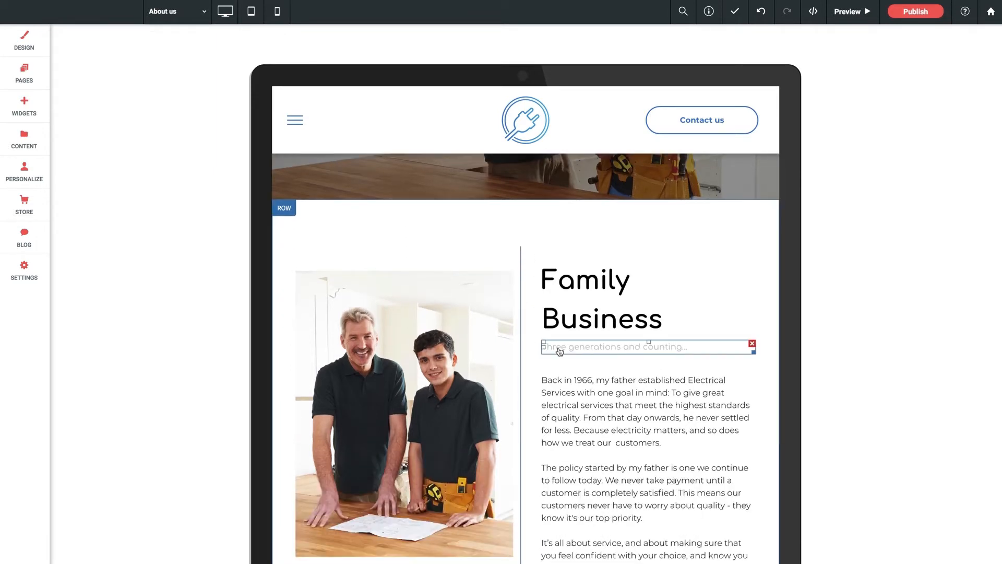
pyautogui.scroll(2, 454, 352)
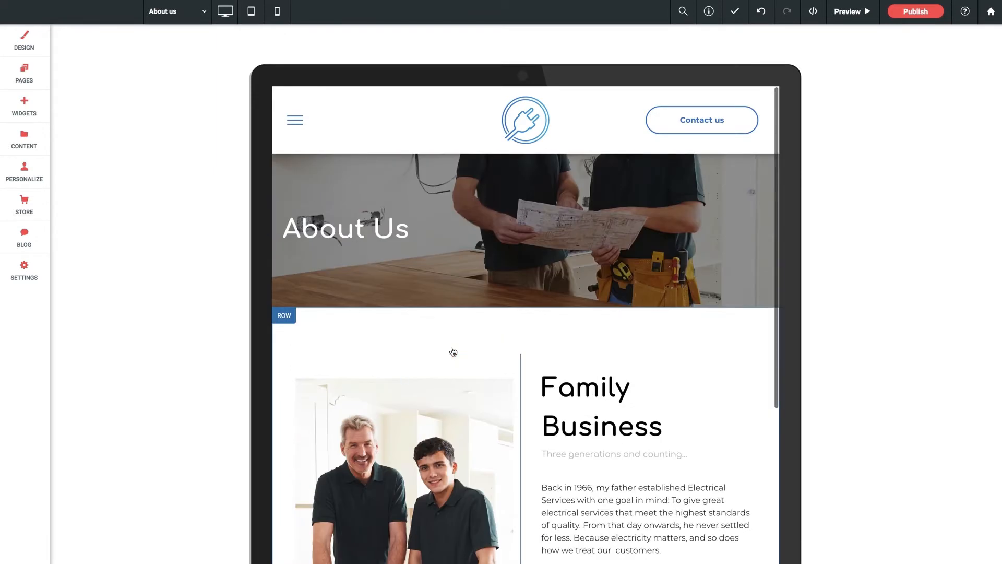
# - Switch to mobile view and examine how the About us page's text, image and statistics sections are laid out
pyautogui.click(276, 12)
pyautogui.click(537, 302)
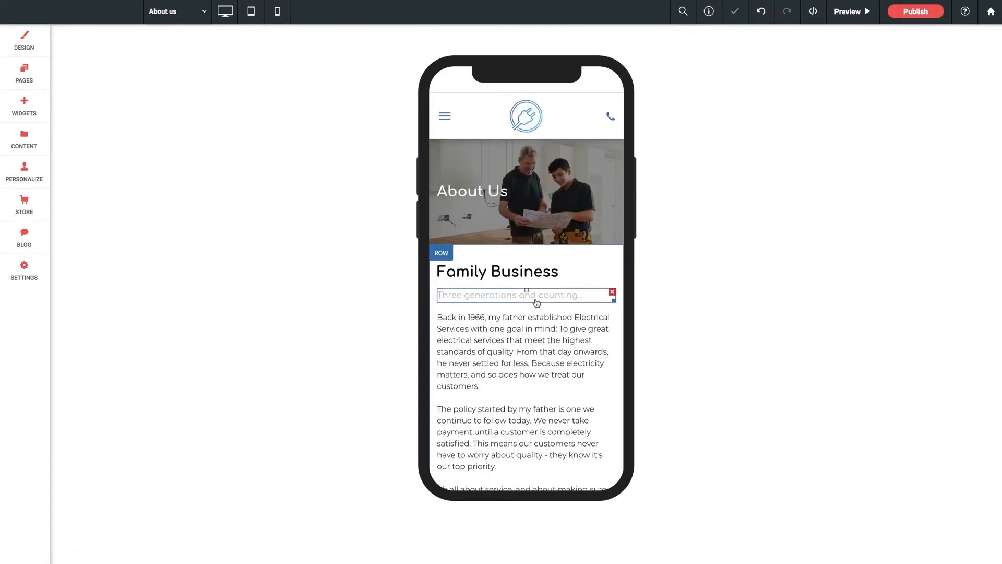
pyautogui.scroll(-1, 536, 301)
pyautogui.scroll(1, 516, 307)
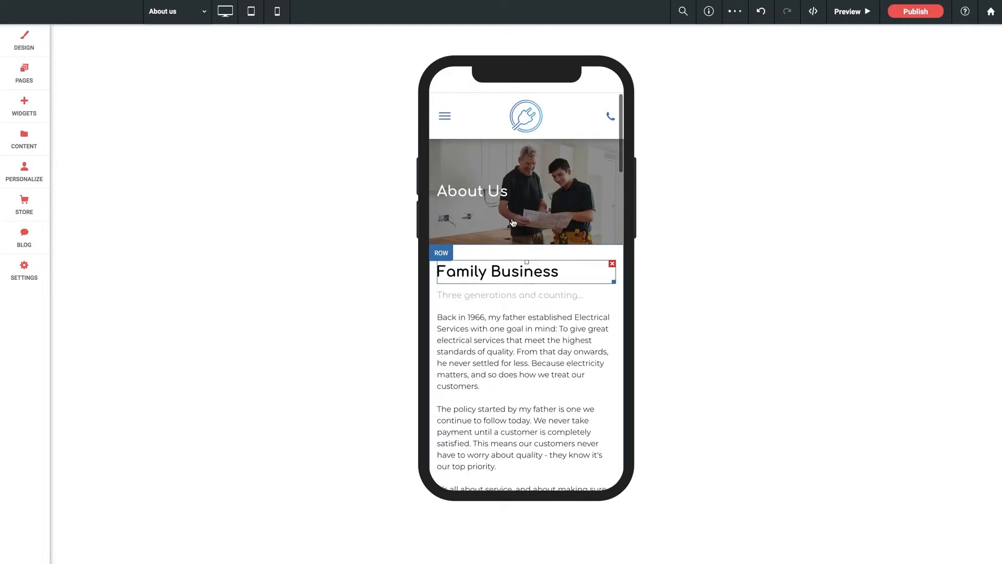
pyautogui.scroll(-1, 509, 267)
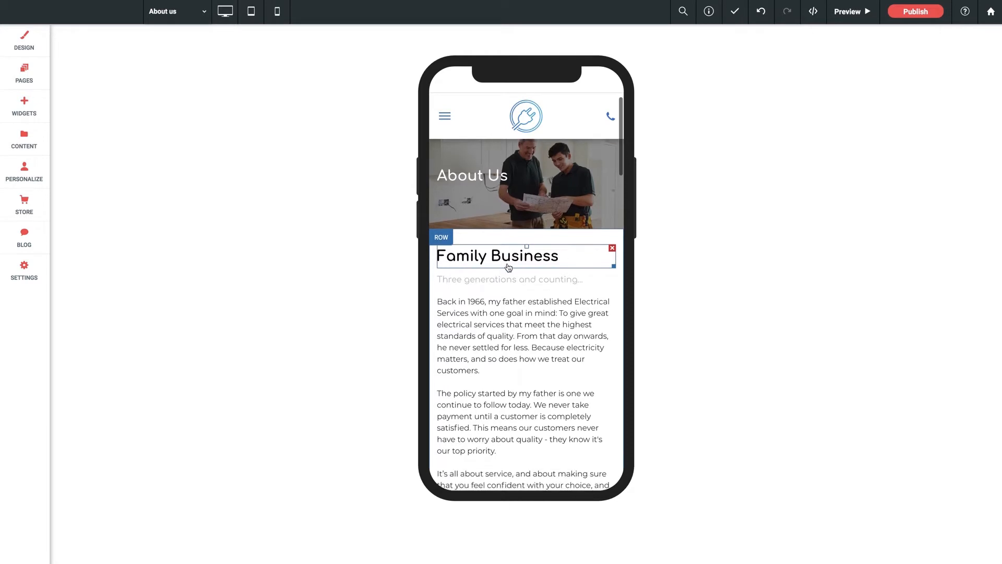
pyautogui.scroll(-10, 507, 273)
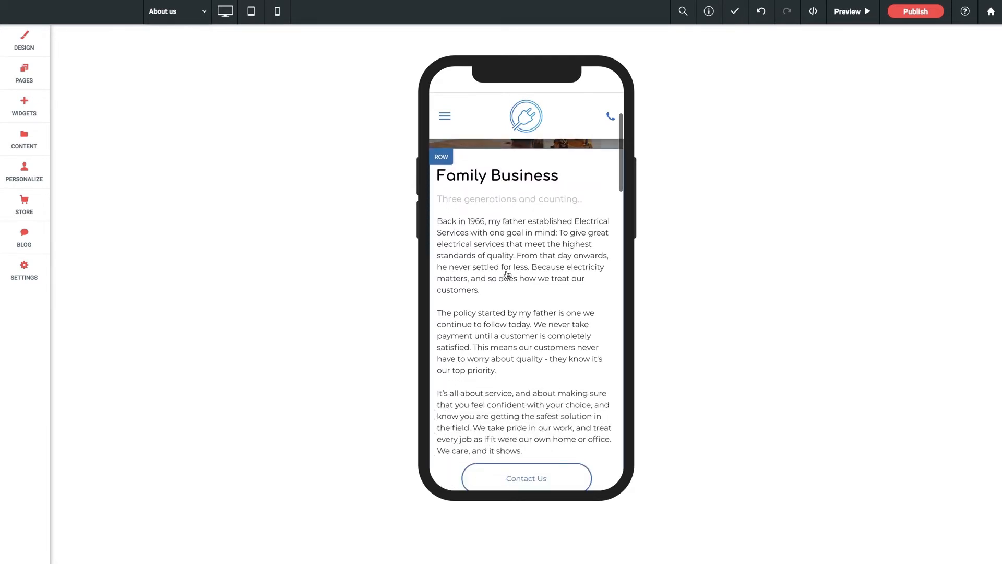
pyautogui.scroll(-2, 506, 278)
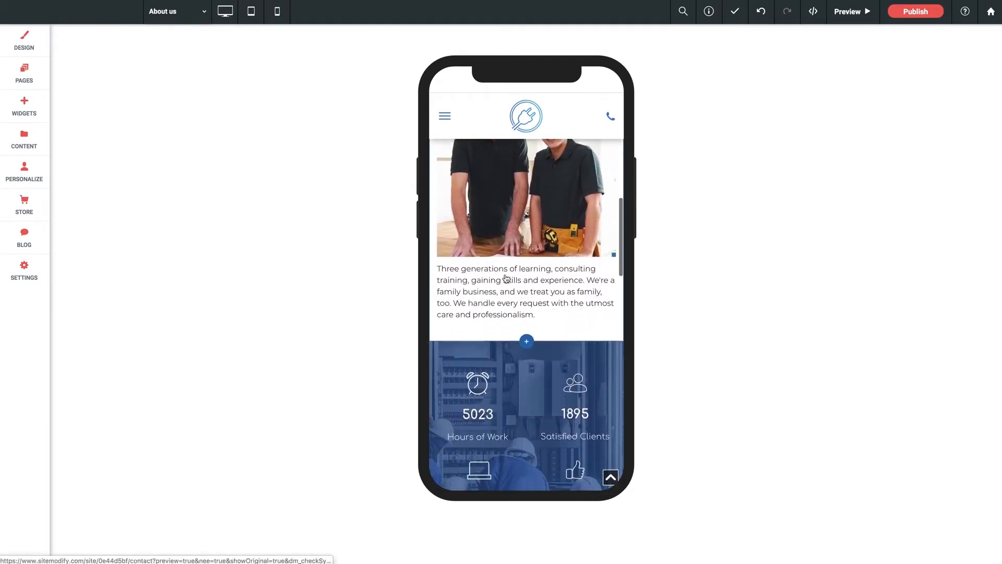
pyautogui.scroll(2, 505, 279)
pyautogui.scroll(10, 506, 278)
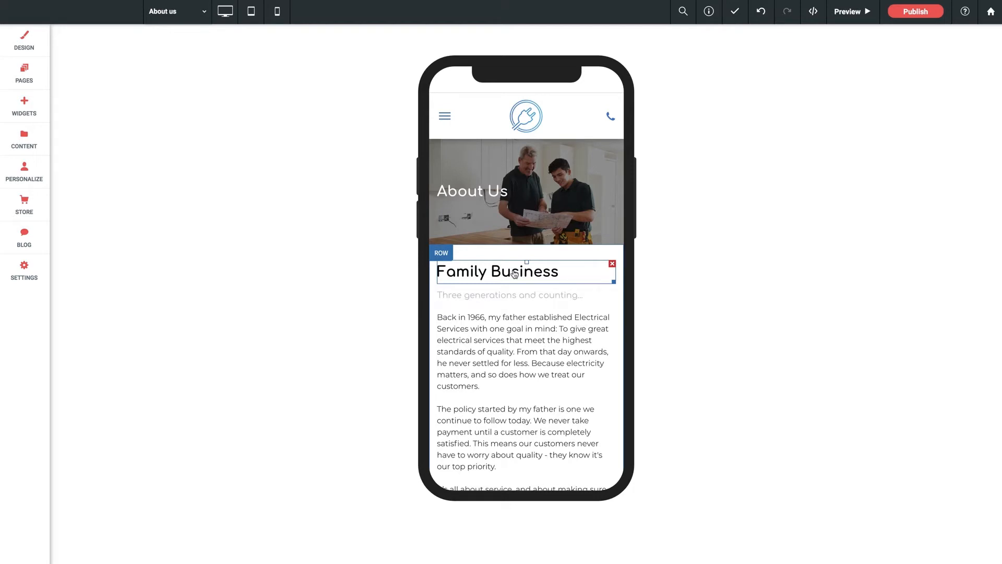
# - In desktop view, duplicate the Contact Us button under the Family Business text and left-align the upper copy
pyautogui.click(225, 11)
pyautogui.scroll(-5, 432, 311)
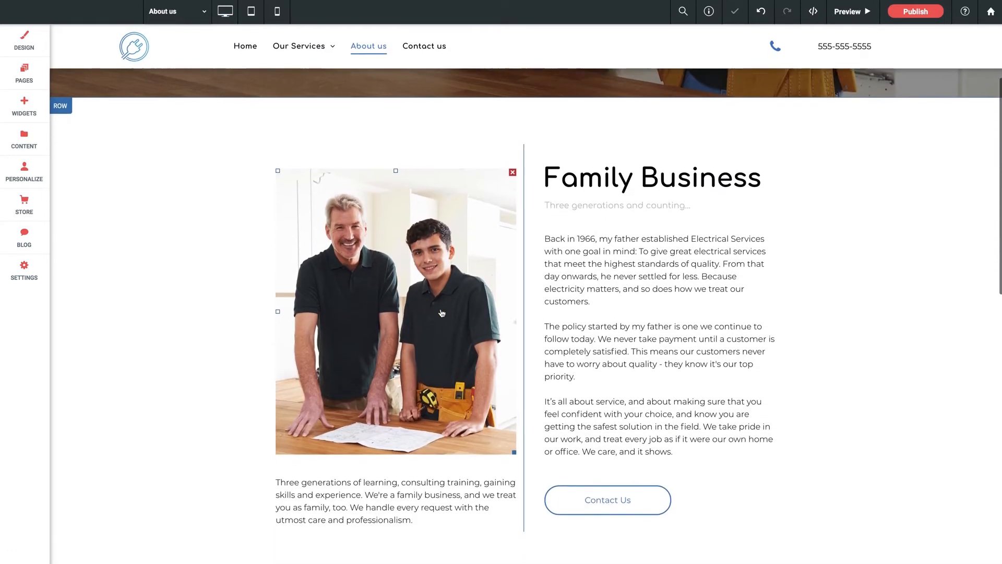
pyautogui.click(623, 361)
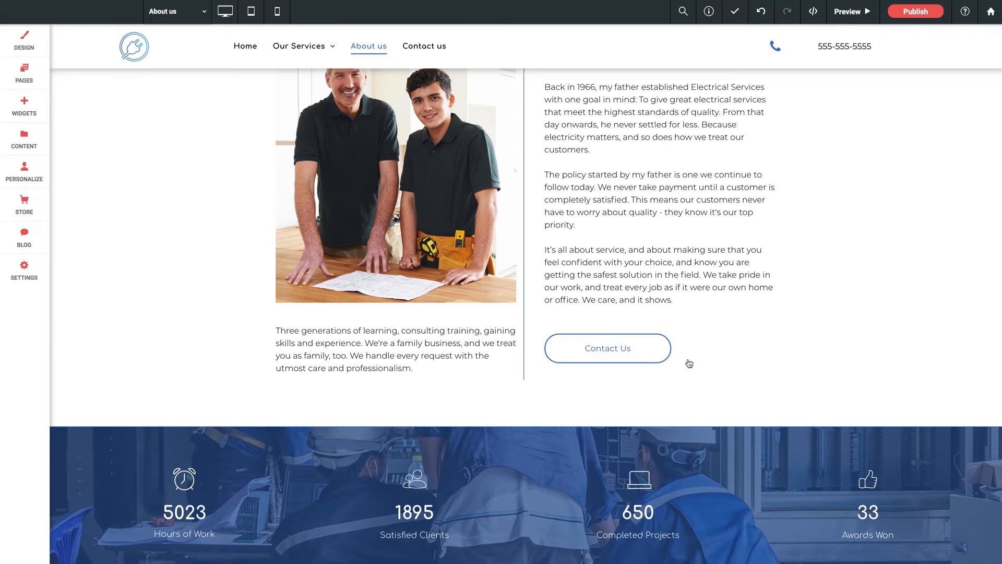
pyautogui.rightClick(638, 350)
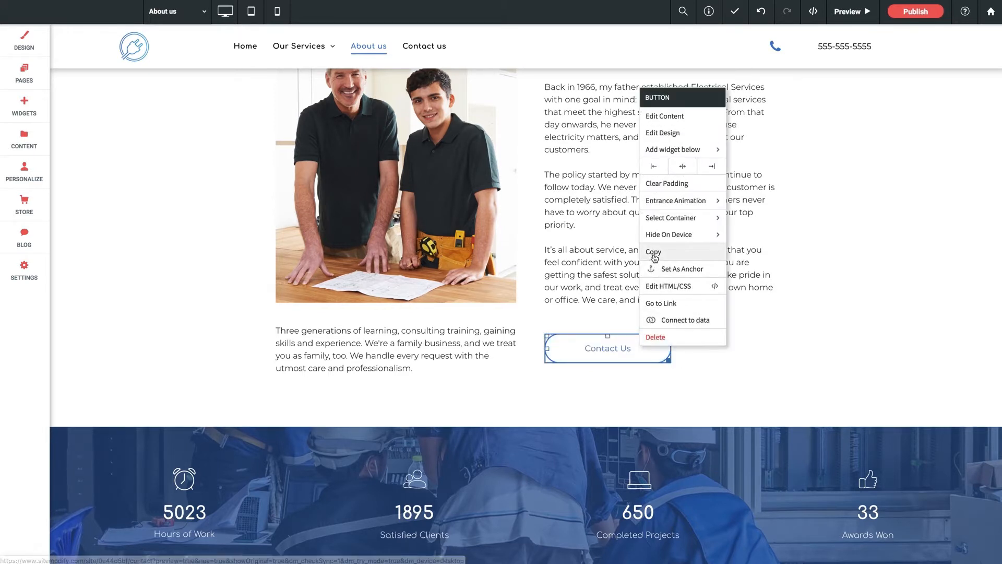
pyautogui.click(654, 252)
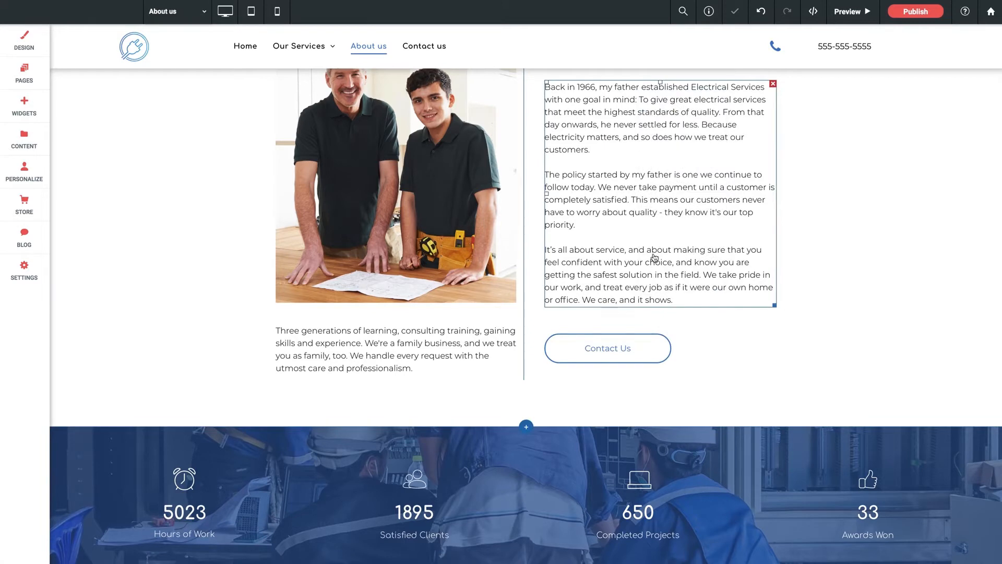
pyautogui.rightClick(568, 353)
pyautogui.click(584, 258)
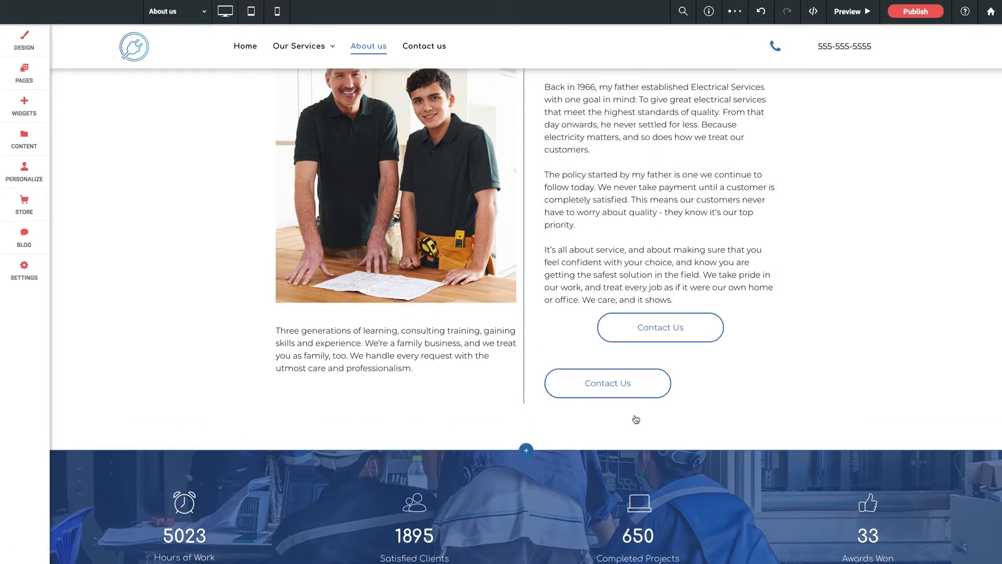
pyautogui.rightClick(615, 321)
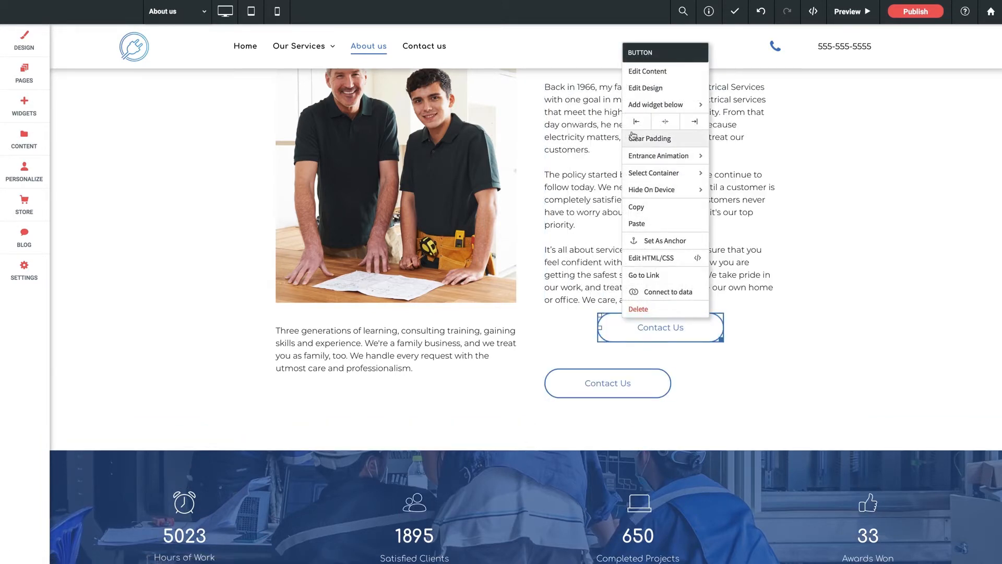
pyautogui.click(574, 338)
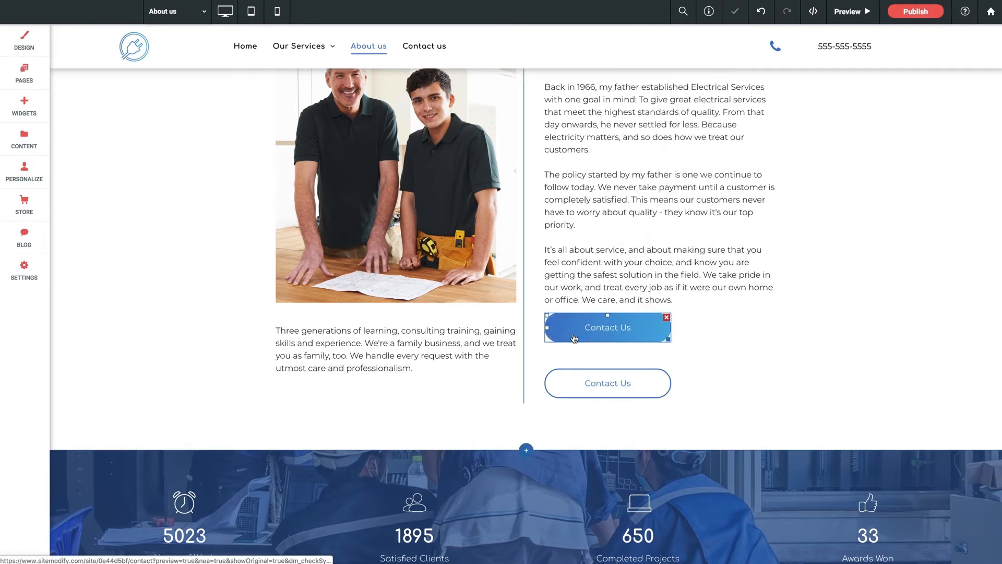
# - Change the text on the upper Contact Us button to "Read More"
pyautogui.click(576, 334)
pyautogui.tripleClick(394, 220)
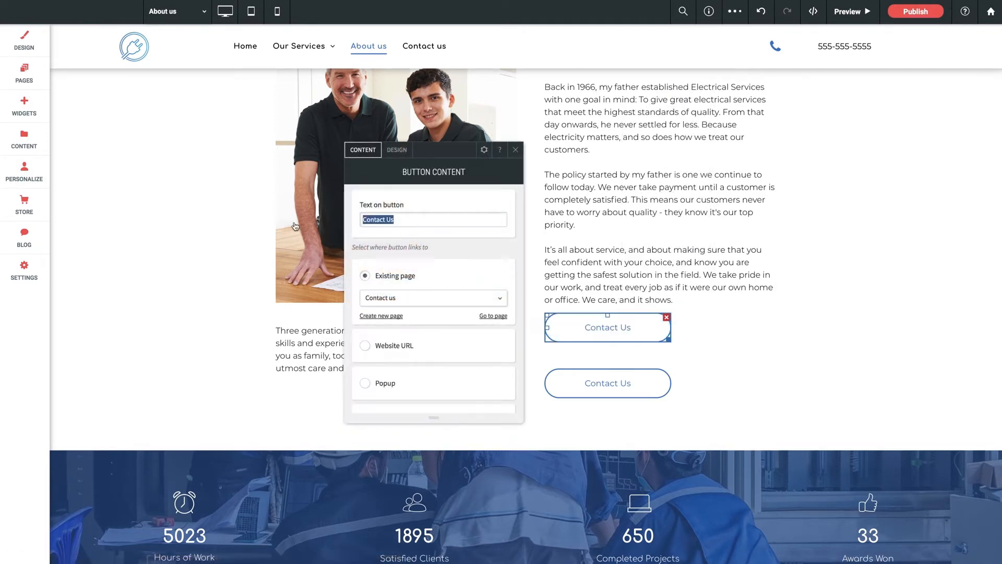
pyautogui.write('Read More')
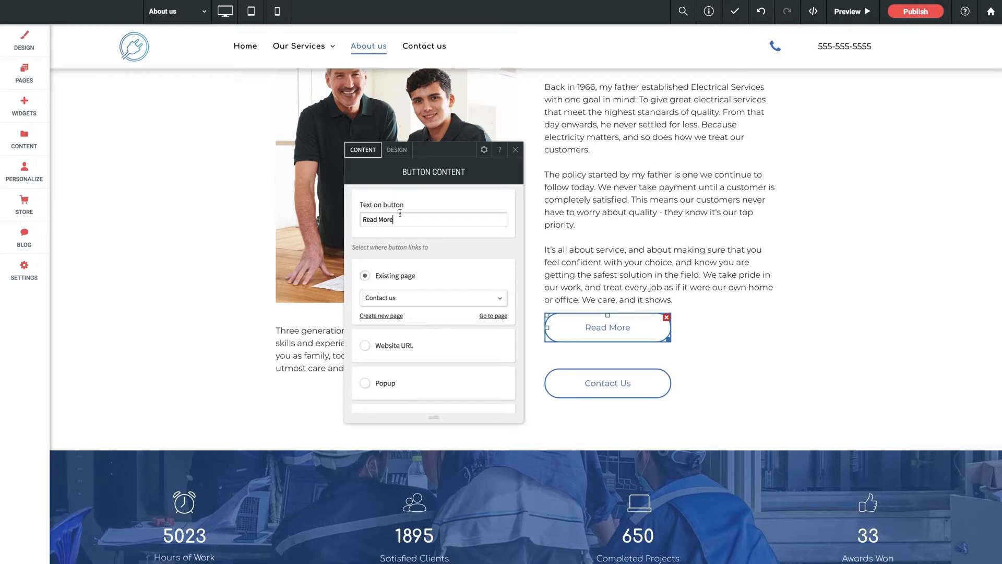
# - Set the Read More button's border color to red in its style design and close the settings
pyautogui.click(397, 151)
pyautogui.scroll(-10, 406, 251)
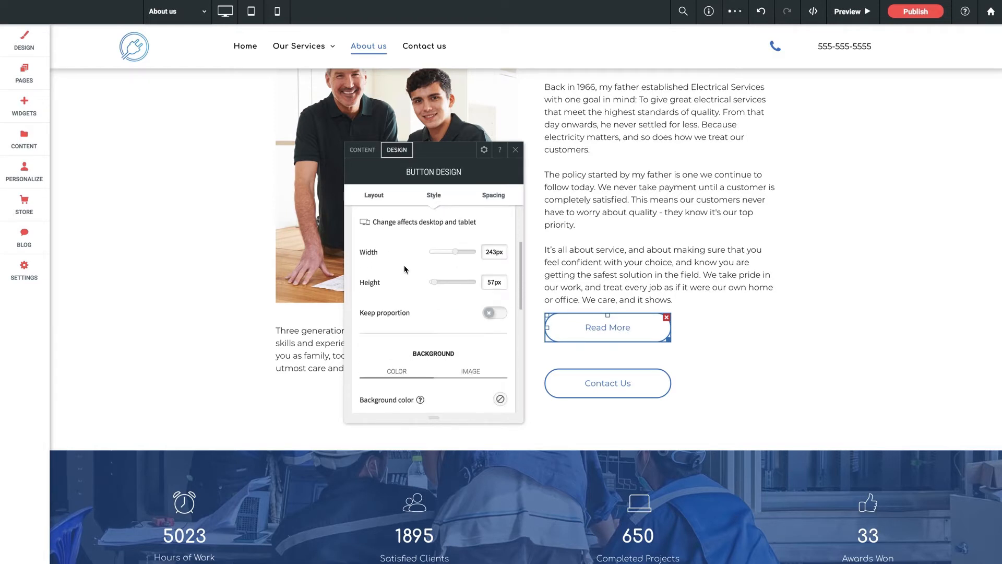
pyautogui.click(500, 244)
pyautogui.moveTo(678, 320); pyautogui.dragTo(678, 304)
pyautogui.click(660, 303)
pyautogui.click(690, 166)
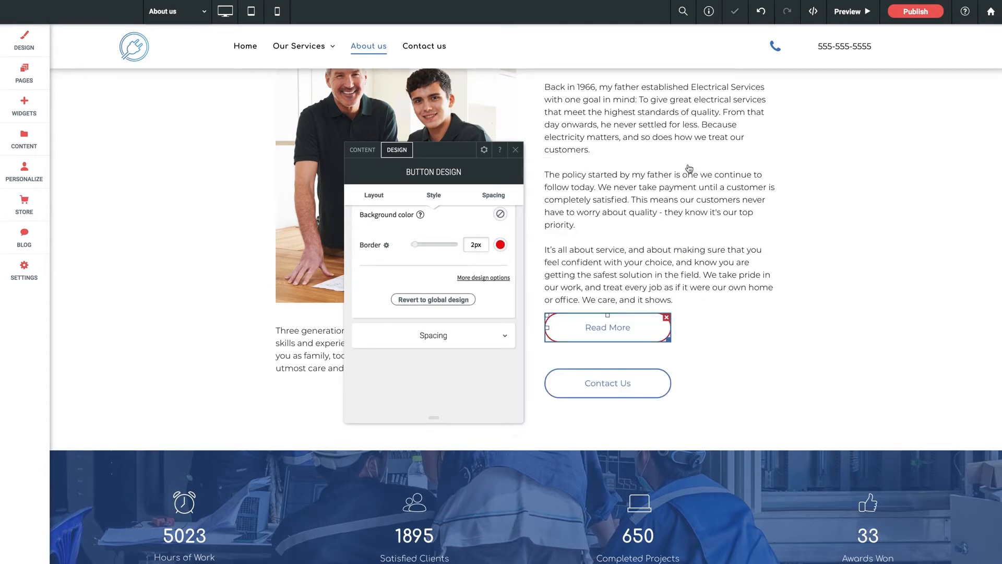
pyautogui.click(515, 151)
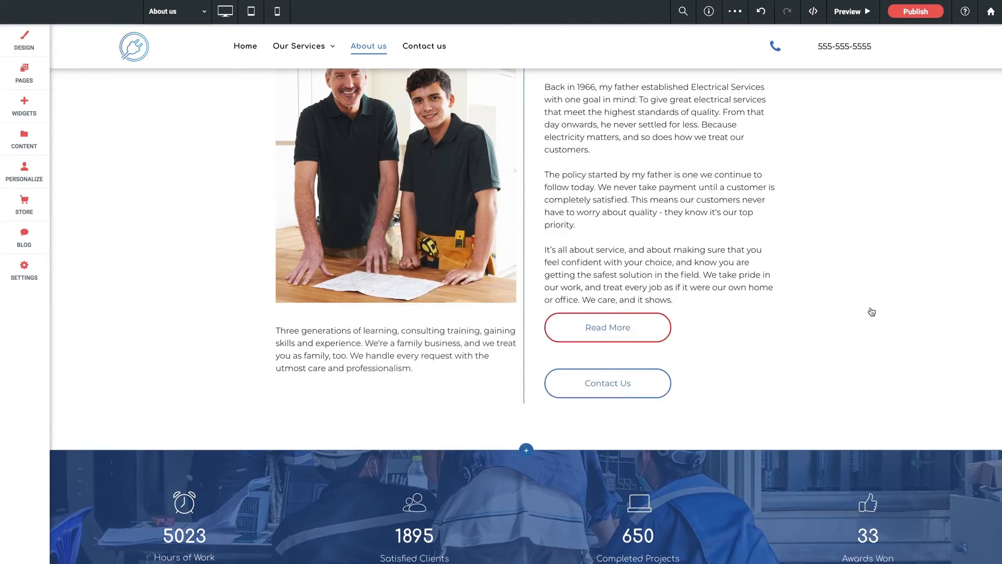
# - Check the Read More and Contact Us buttons in tablet view and finally in mobile view
pyautogui.click(251, 11)
pyautogui.scroll(-6, 624, 347)
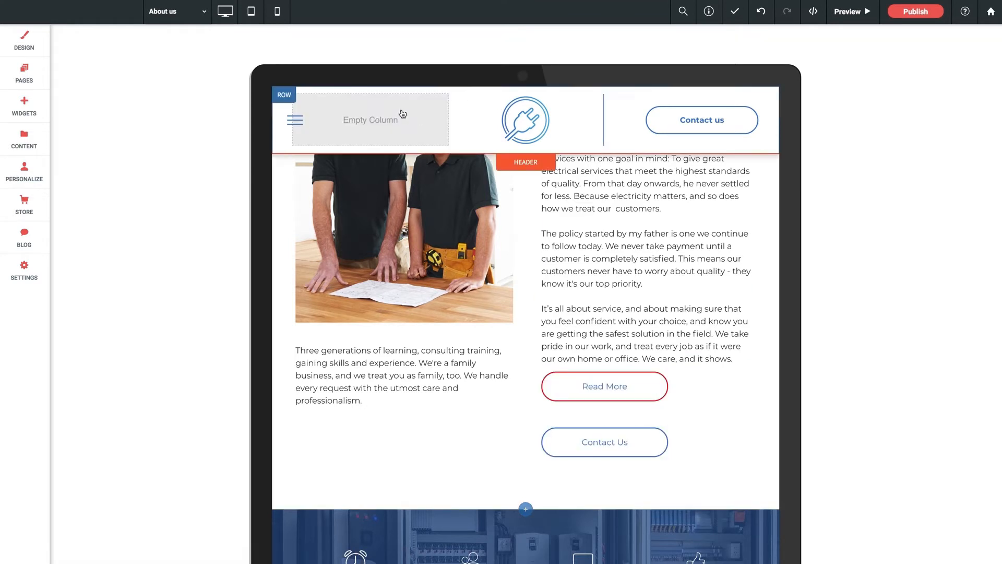
pyautogui.click(277, 11)
pyautogui.scroll(-8, 546, 337)
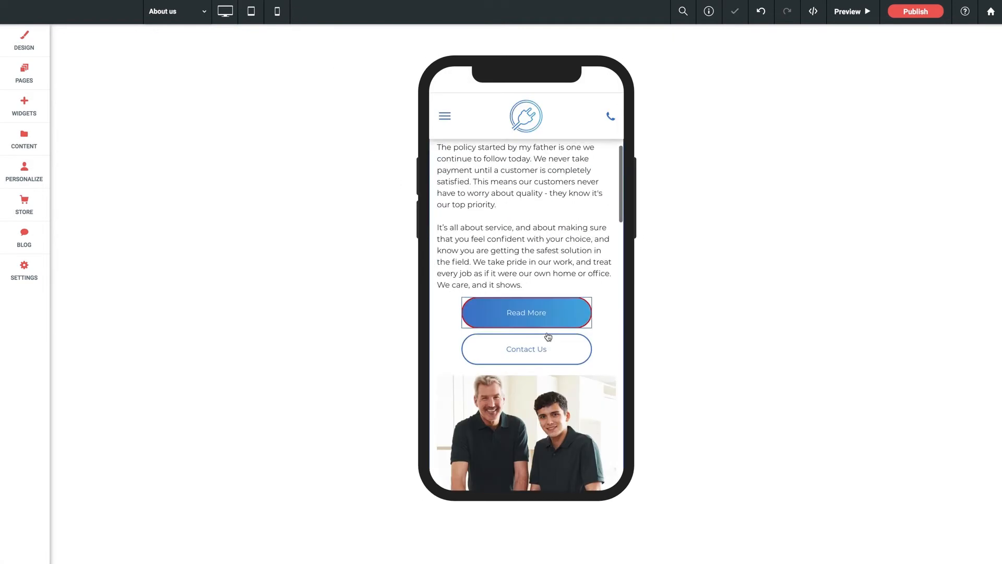
pyautogui.scroll(2, 547, 358)
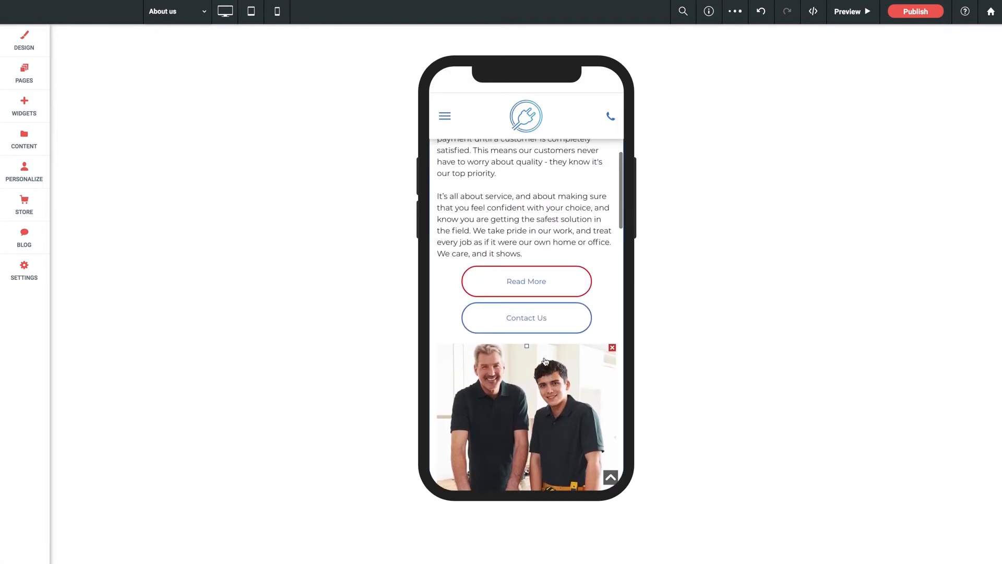
# - Make the Read More and Contact Us buttons narrower in mobile view, to roughly two thirds of their width
pyautogui.click(566, 315)
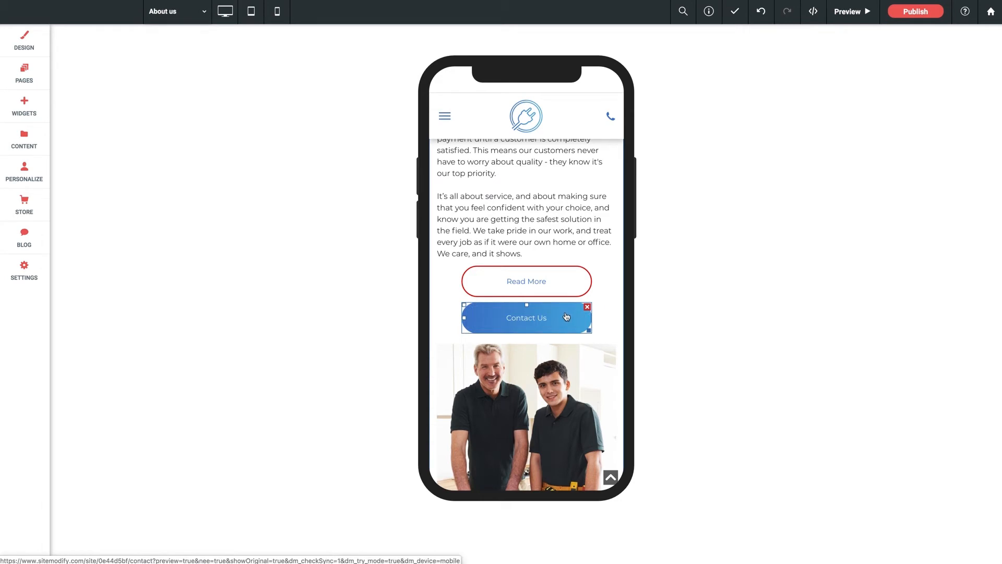
pyautogui.click(565, 294)
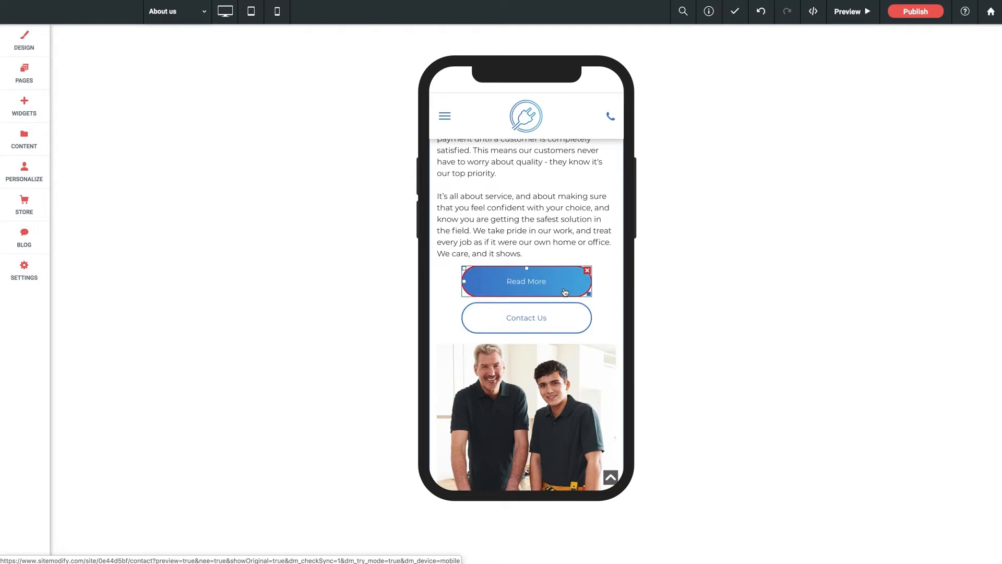
pyautogui.click(548, 384)
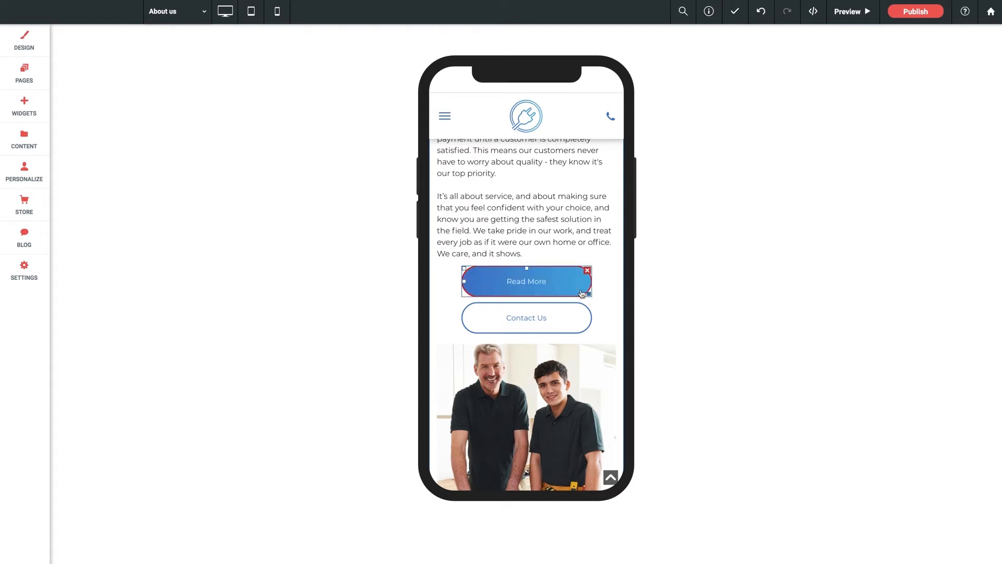
pyautogui.moveTo(590, 295); pyautogui.dragTo(561, 295)
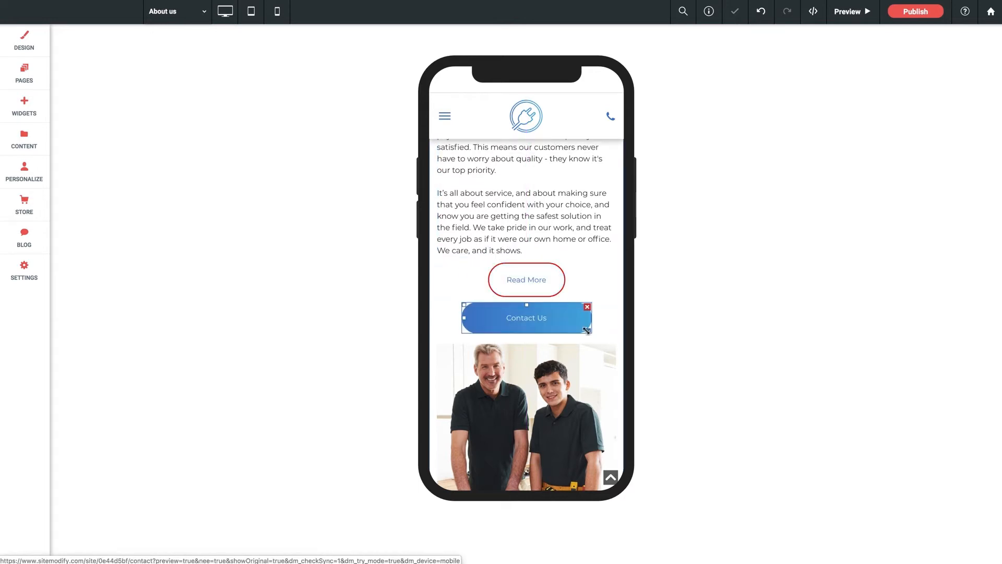
pyautogui.moveTo(588, 331); pyautogui.dragTo(567, 330)
# - Right-align the Read More and Contact Us buttons in mobile view
pyautogui.rightClick(544, 284)
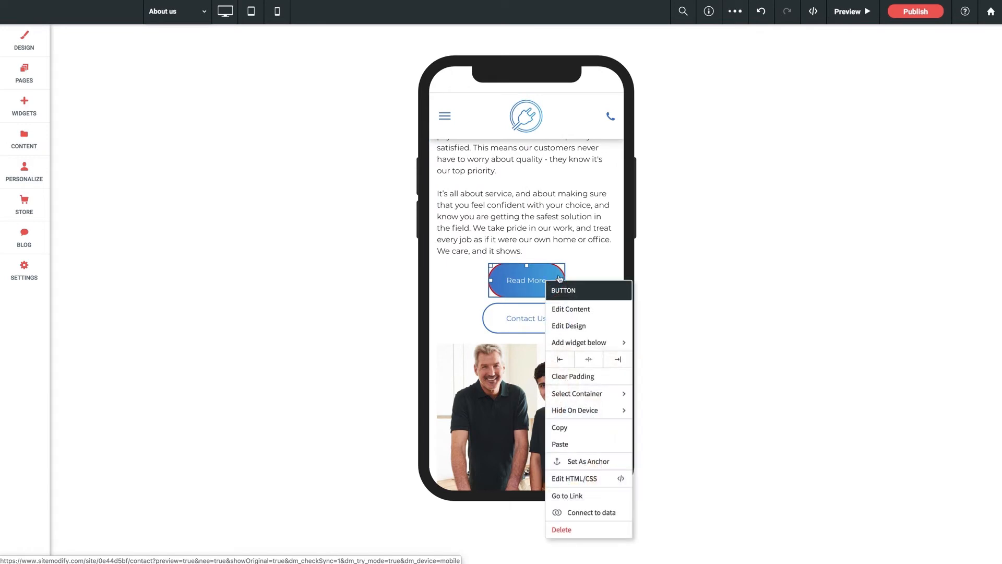
pyautogui.click(618, 359)
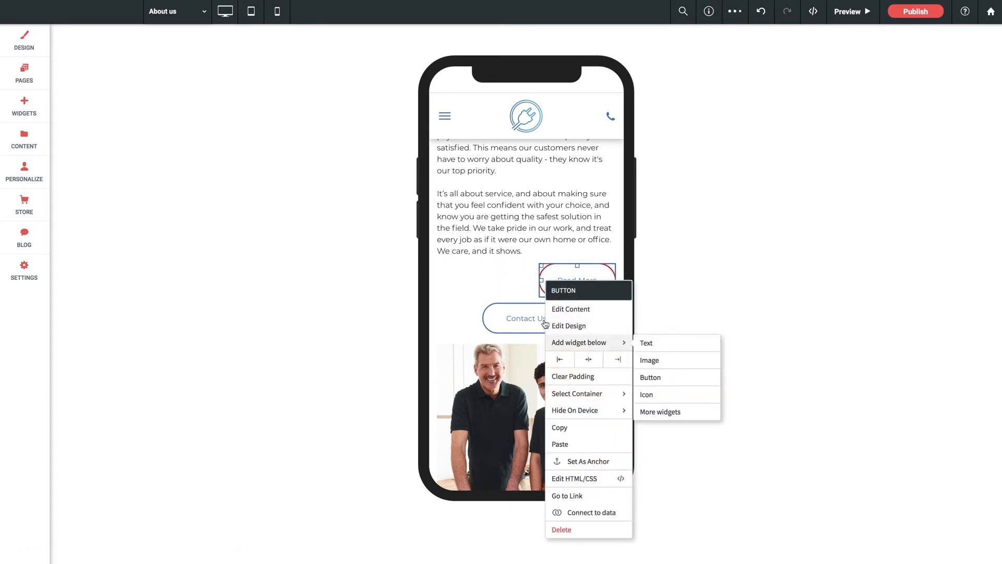
pyautogui.rightClick(517, 315)
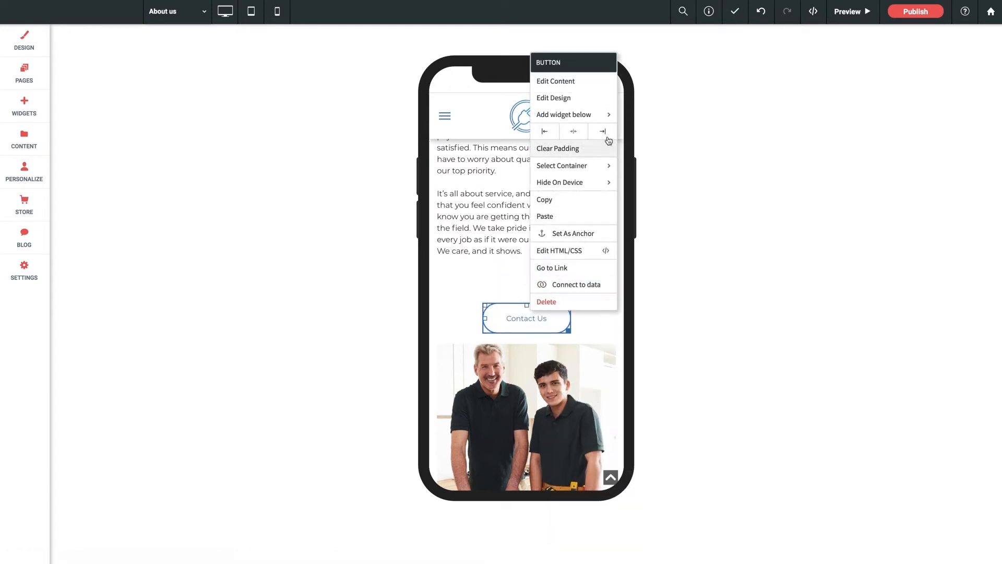
pyautogui.click(603, 131)
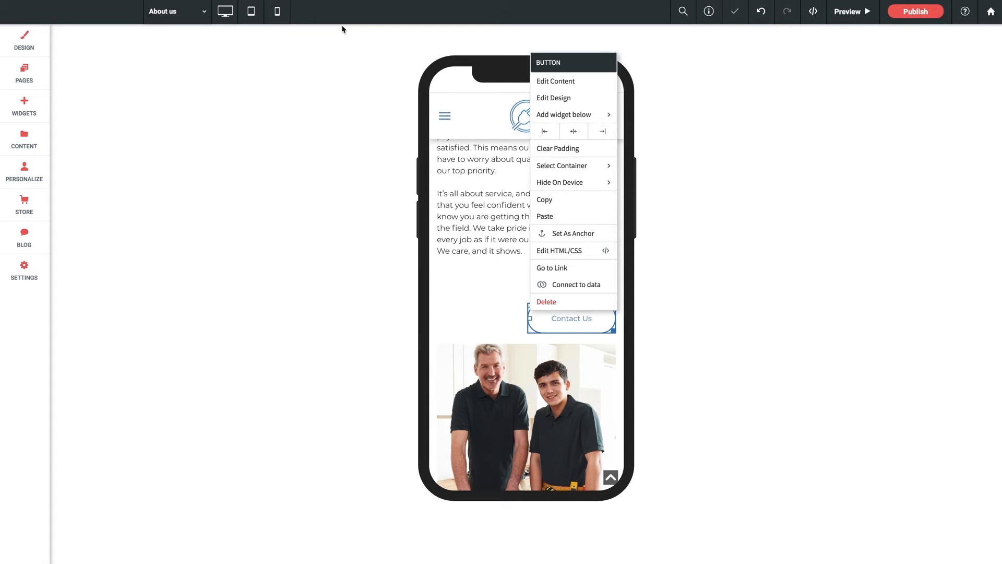
# - Check the alignment of the Read More and Contact Us buttons in tablet view and in desktop view
pyautogui.click(251, 11)
pyautogui.scroll(-7, 576, 408)
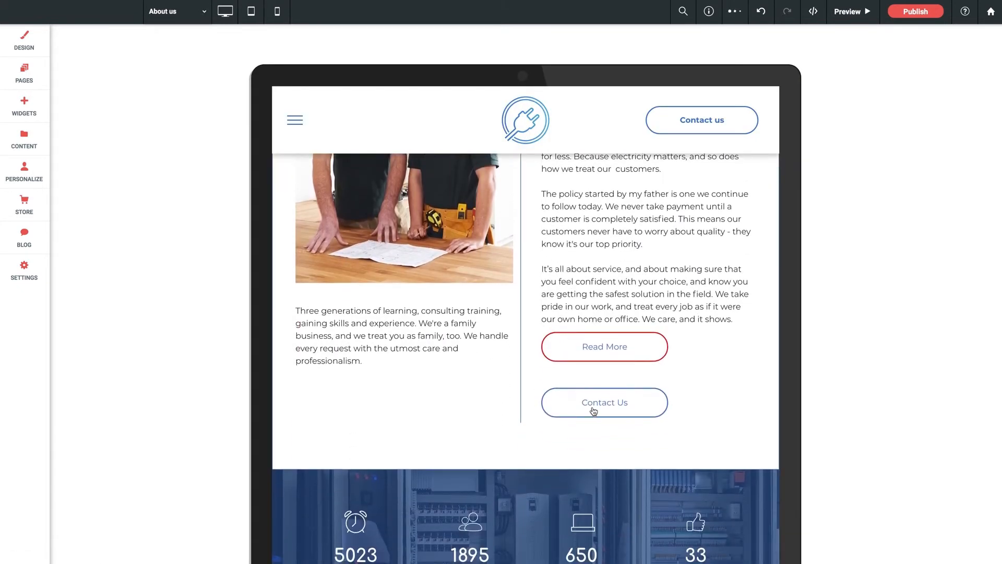
pyautogui.click(225, 12)
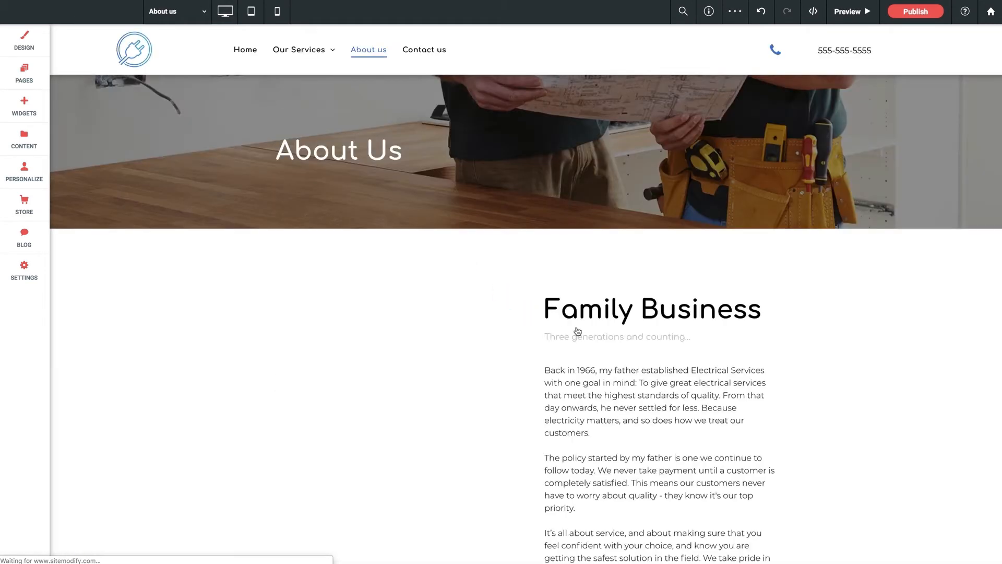
pyautogui.scroll(-7, 577, 331)
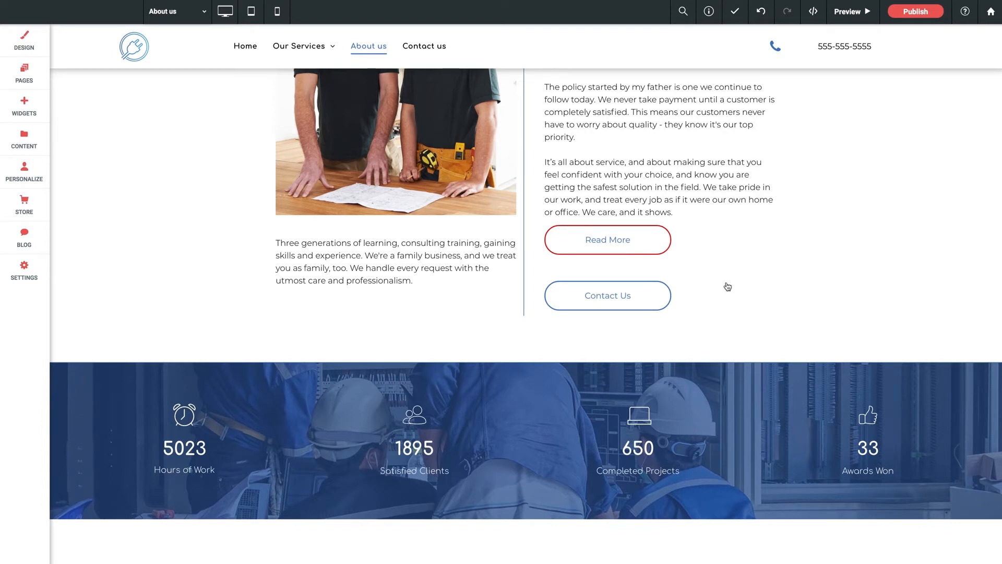
# - Duplicate the Family Business row in desktop view by copying it and pasting the copy
pyautogui.scroll(7, 727, 286)
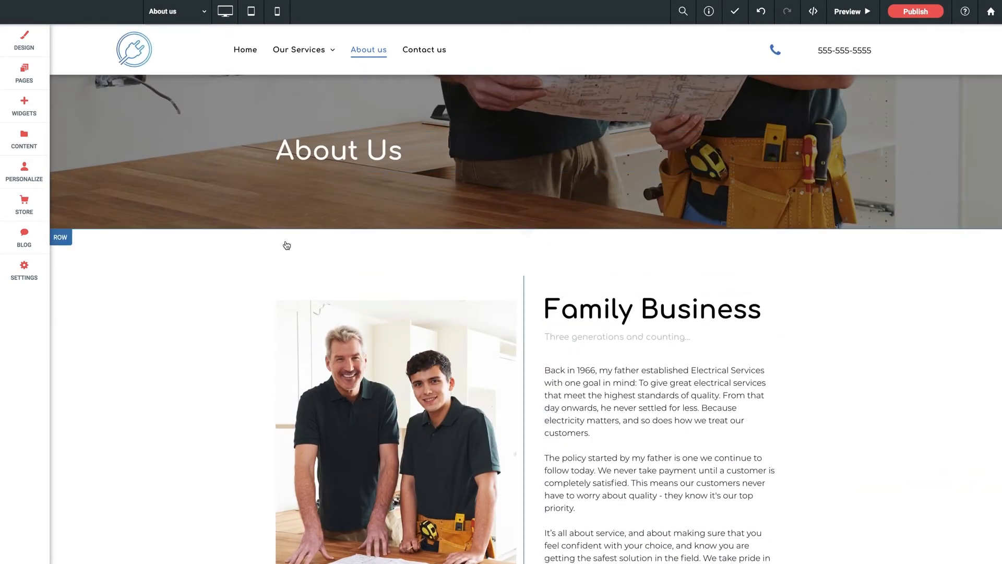
pyautogui.scroll(-3, 246, 247)
pyautogui.scroll(4, 247, 247)
pyautogui.scroll(-2, 242, 287)
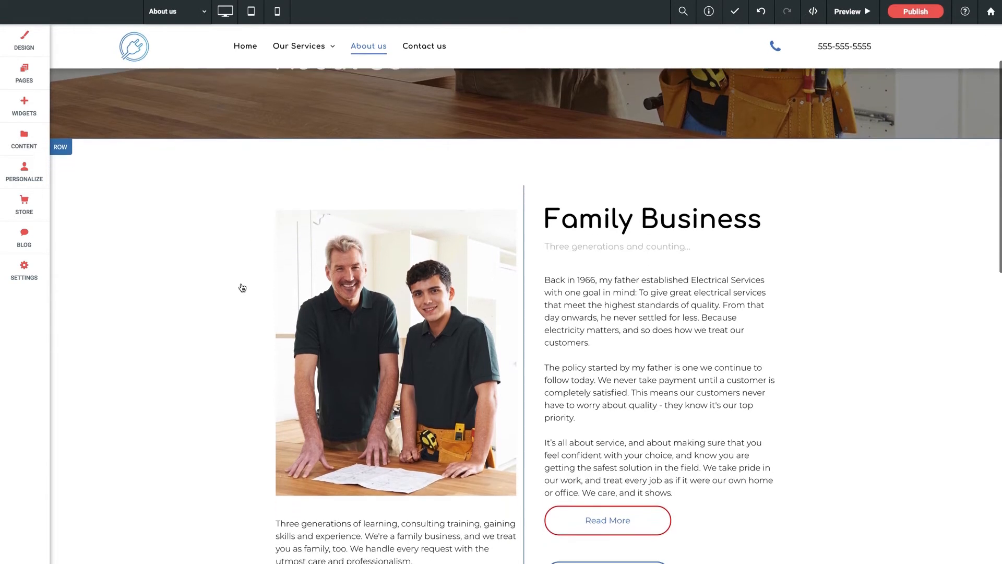
pyautogui.scroll(-3, 242, 287)
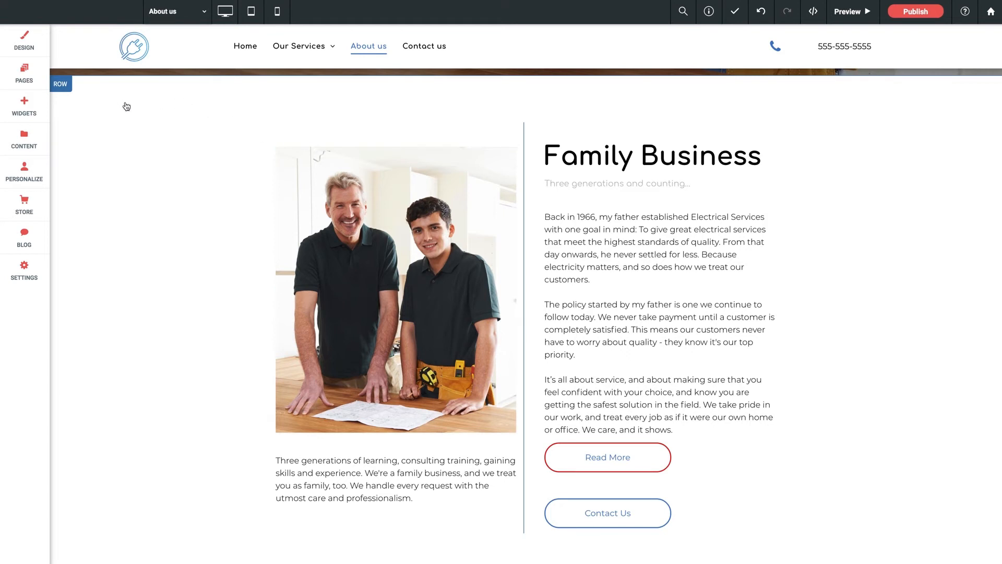
pyautogui.click(61, 84)
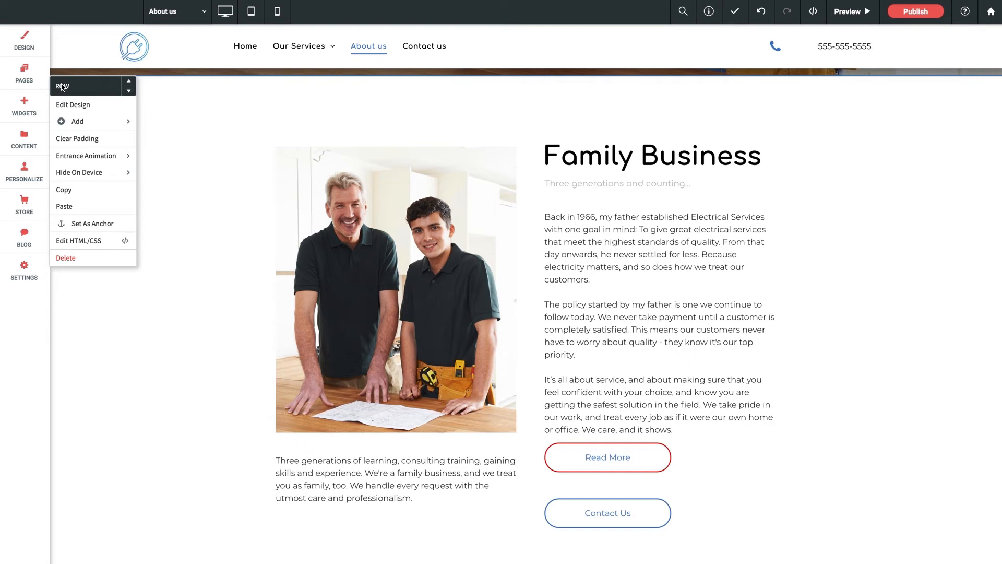
pyautogui.moveTo(85, 175)
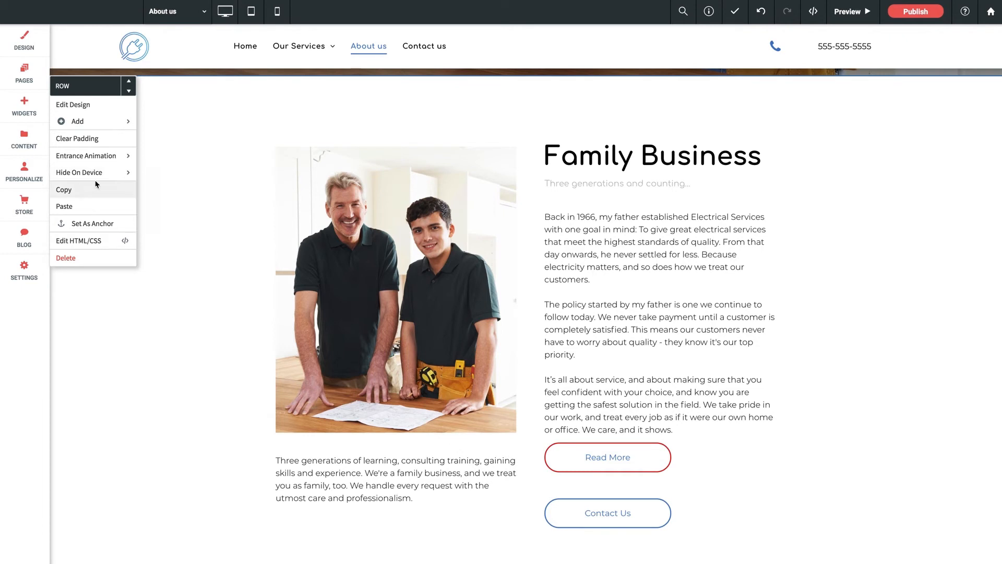
pyautogui.click(71, 193)
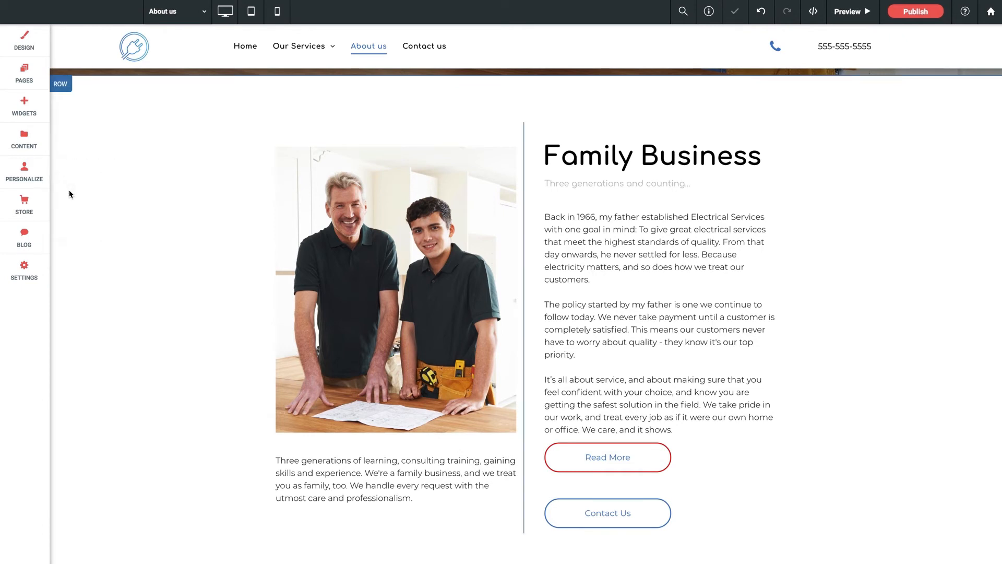
pyautogui.click(61, 86)
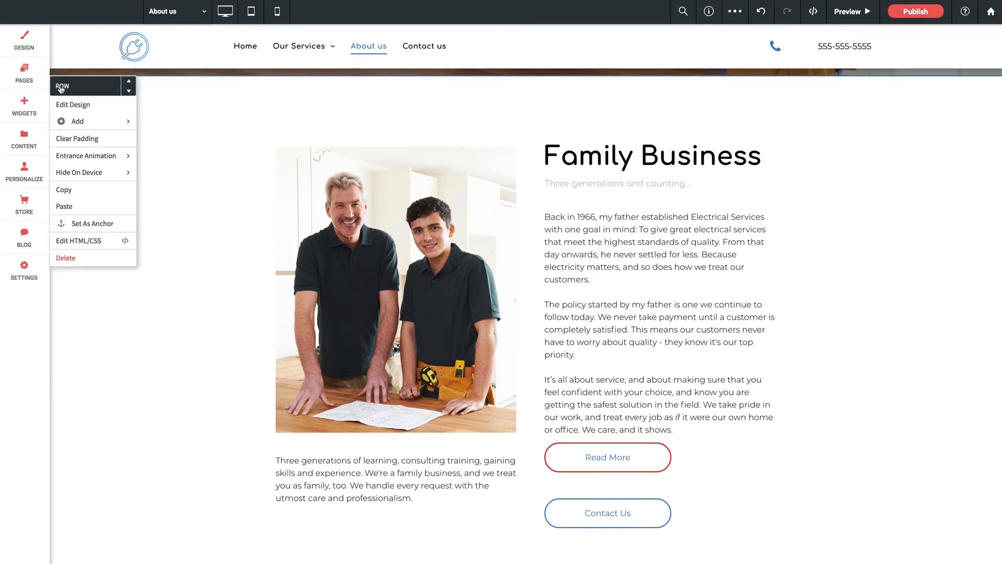
pyautogui.click(67, 206)
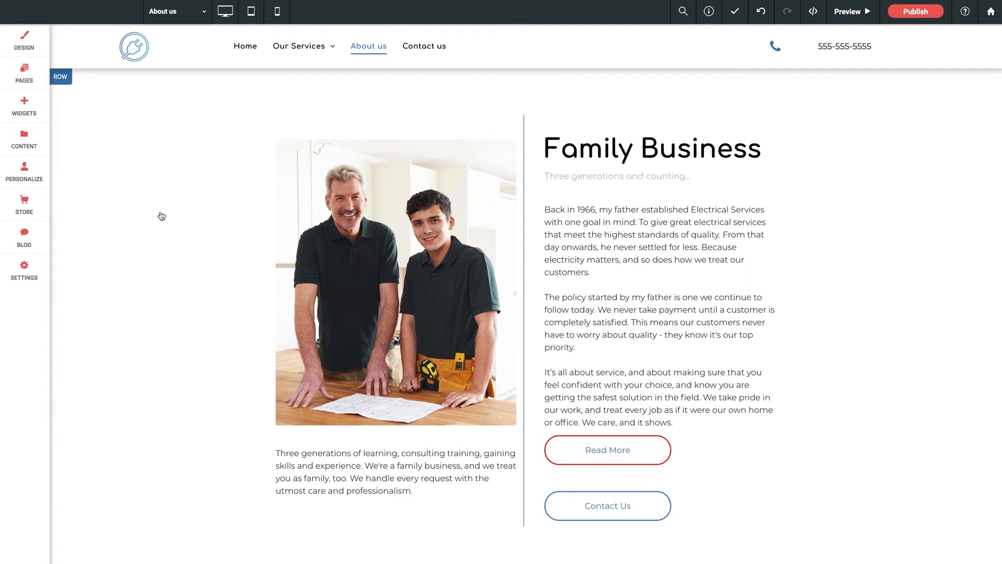
# - Look at the device-hiding options of the upper Family Business row and close them
pyautogui.scroll(1, 162, 216)
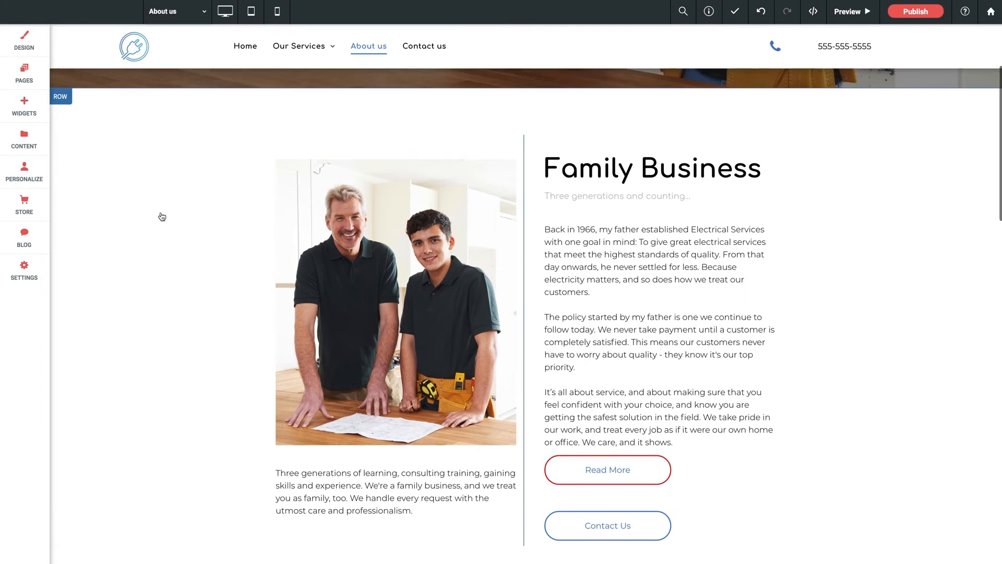
pyautogui.click(64, 131)
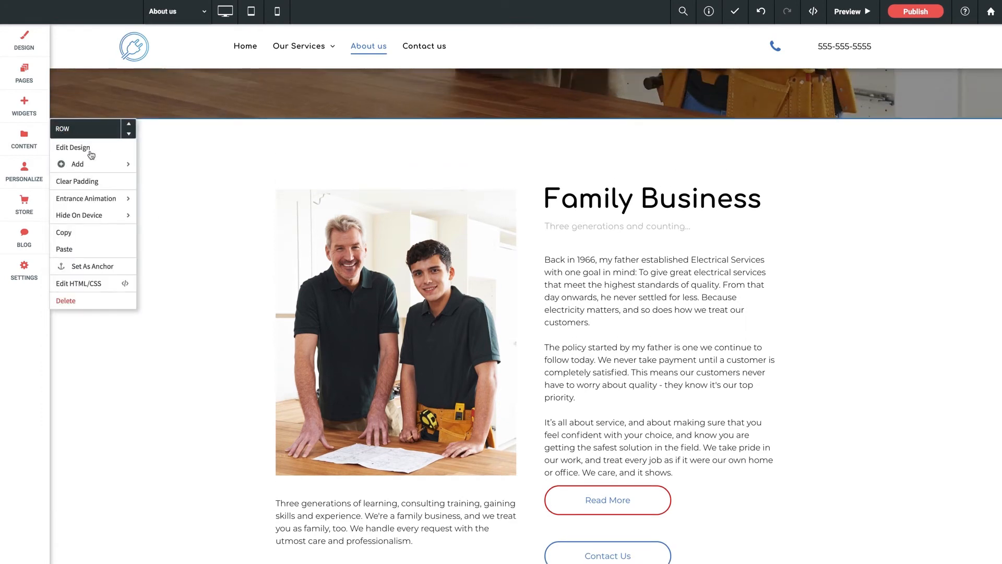
pyautogui.moveTo(90, 216)
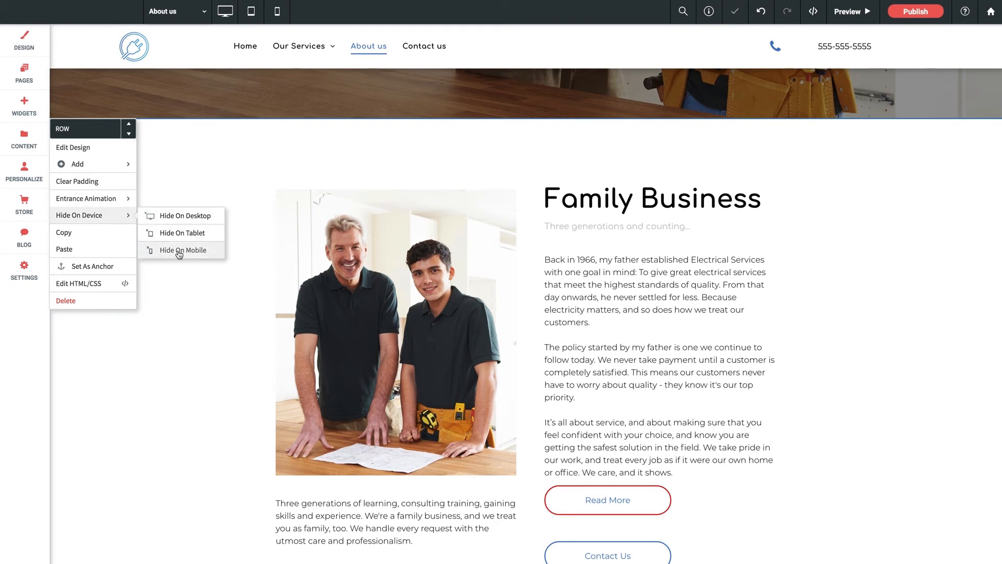
pyautogui.click(241, 310)
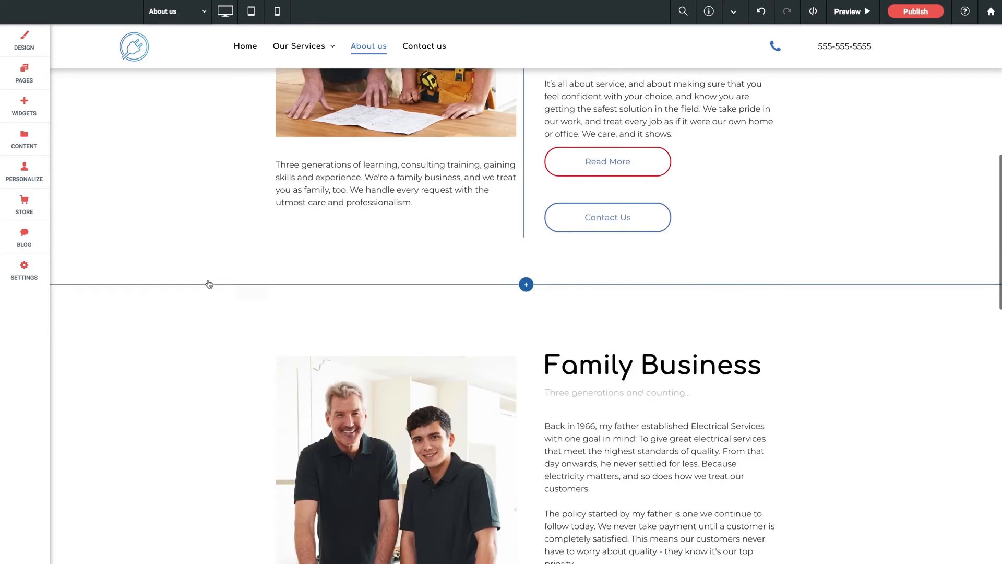
# - Hide the lower, duplicated Family Business row on desktop
pyautogui.click(63, 231)
pyautogui.moveTo(99, 318)
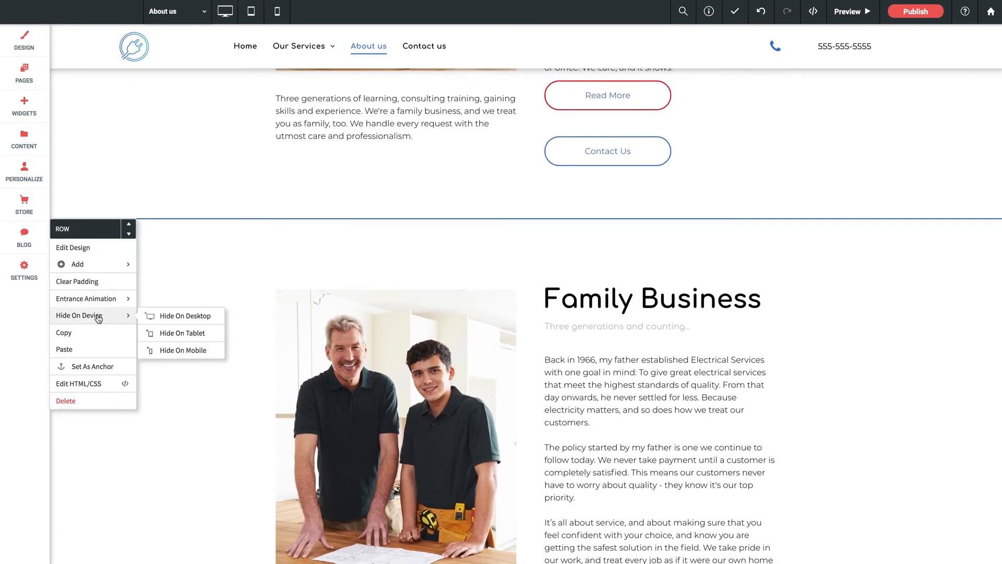
pyautogui.click(176, 335)
pyautogui.click(182, 316)
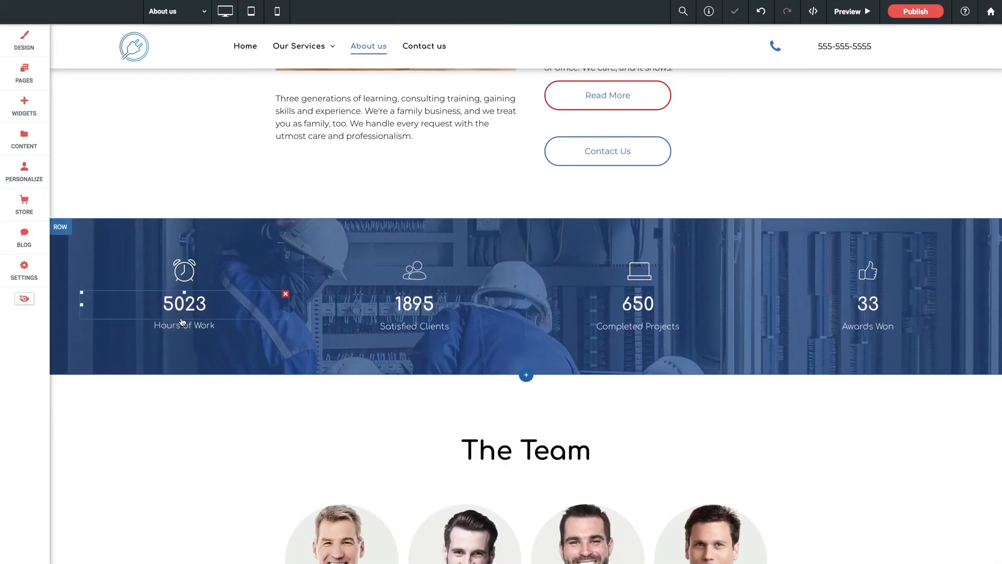
# - Switch to mobile view and delete the photo of the two electricians below the Contact Us button
pyautogui.scroll(7, 164, 155)
pyautogui.scroll(-1, 166, 153)
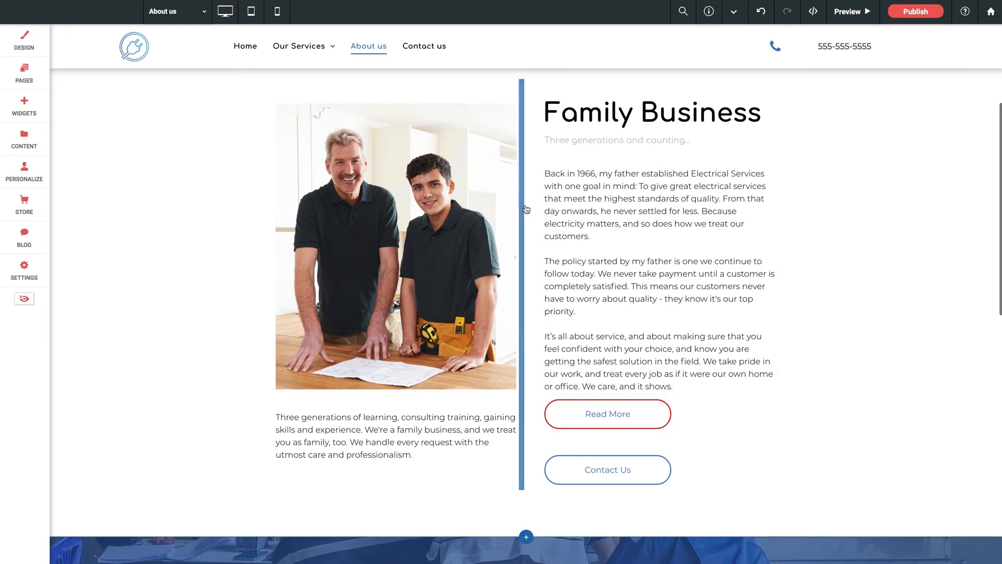
pyautogui.scroll(1, 524, 208)
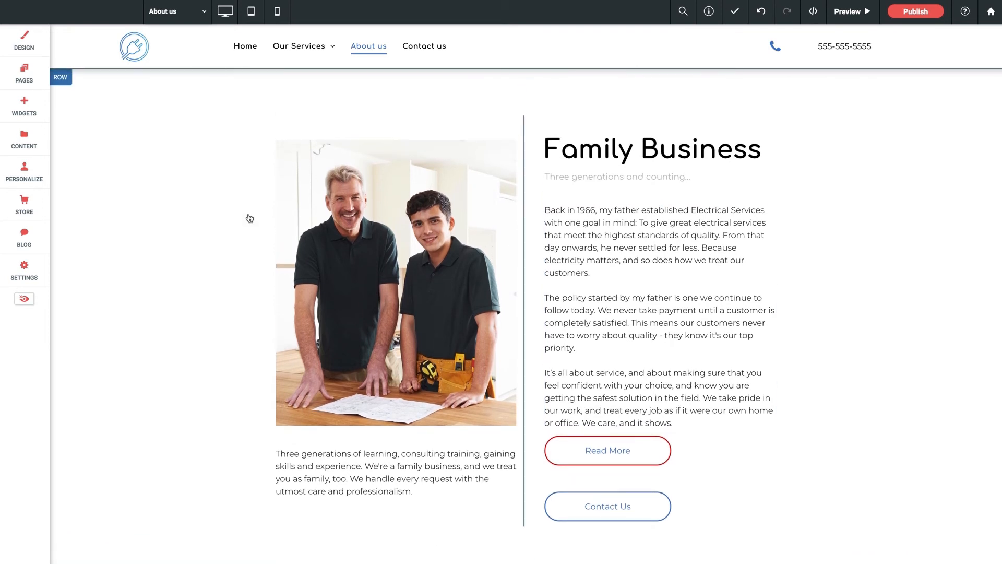
pyautogui.click(277, 11)
pyautogui.scroll(-8, 491, 253)
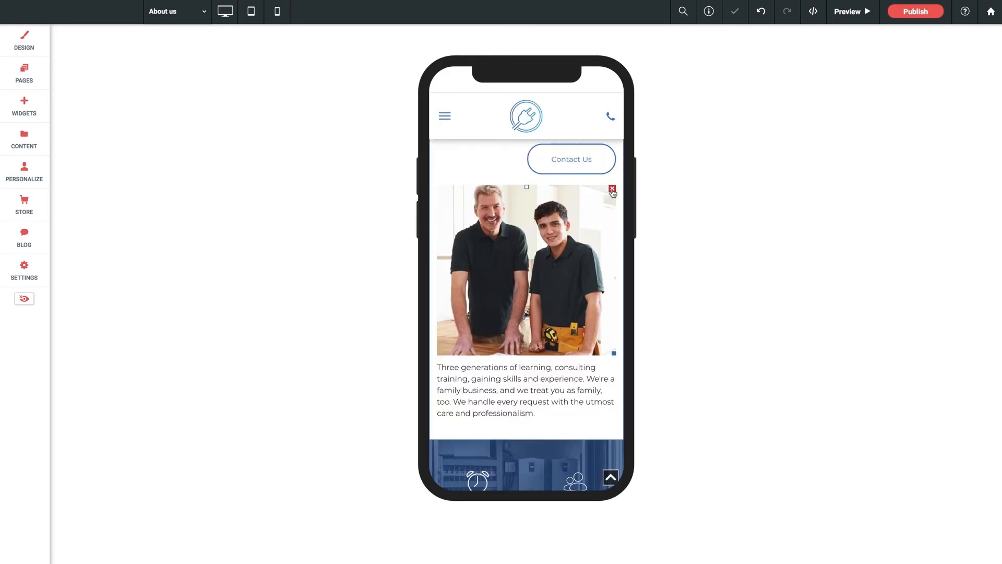
pyautogui.click(612, 189)
pyautogui.scroll(3, 502, 237)
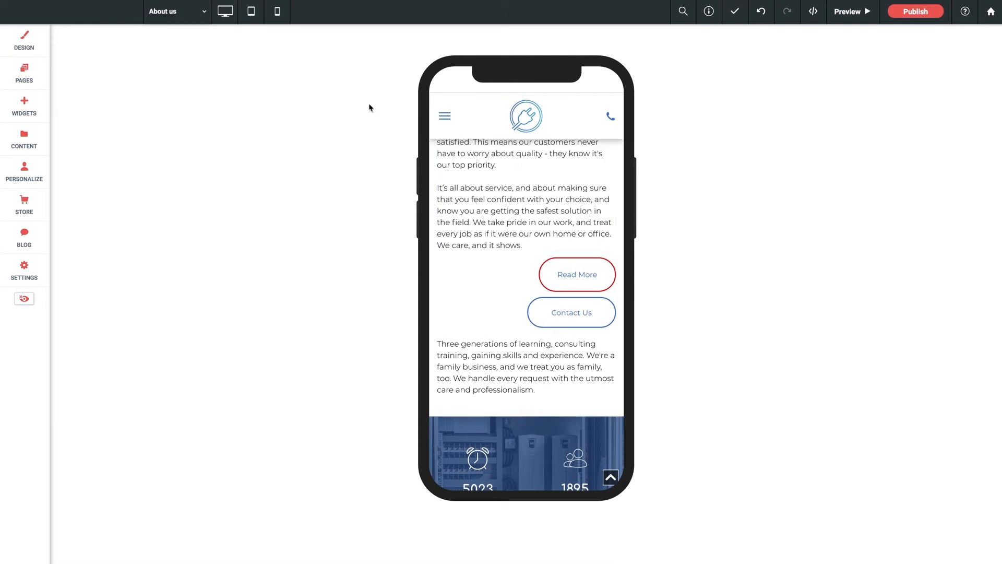
# - Check the Family Business section's photo in tablet view and in desktop view
pyautogui.click(251, 11)
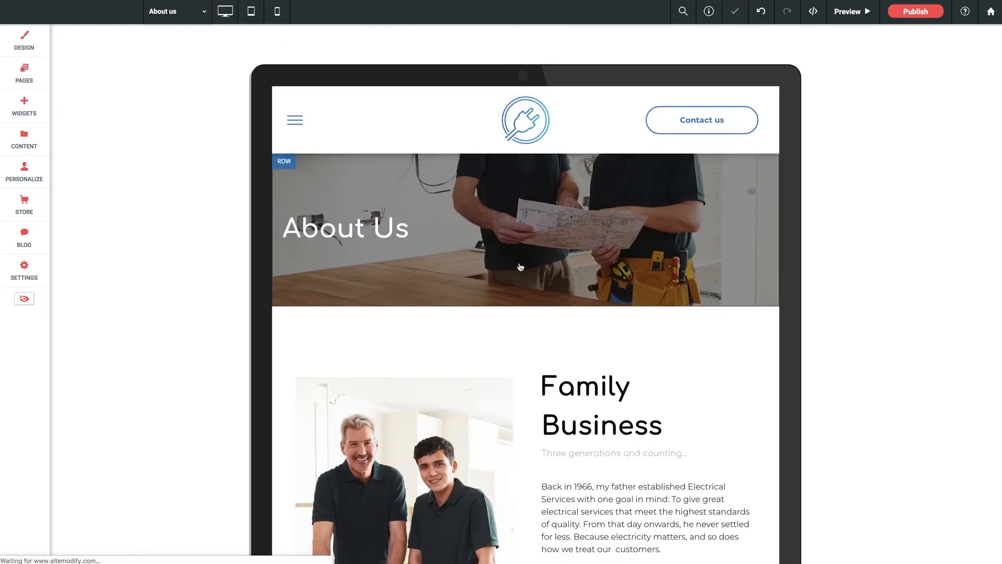
pyautogui.scroll(-5, 519, 267)
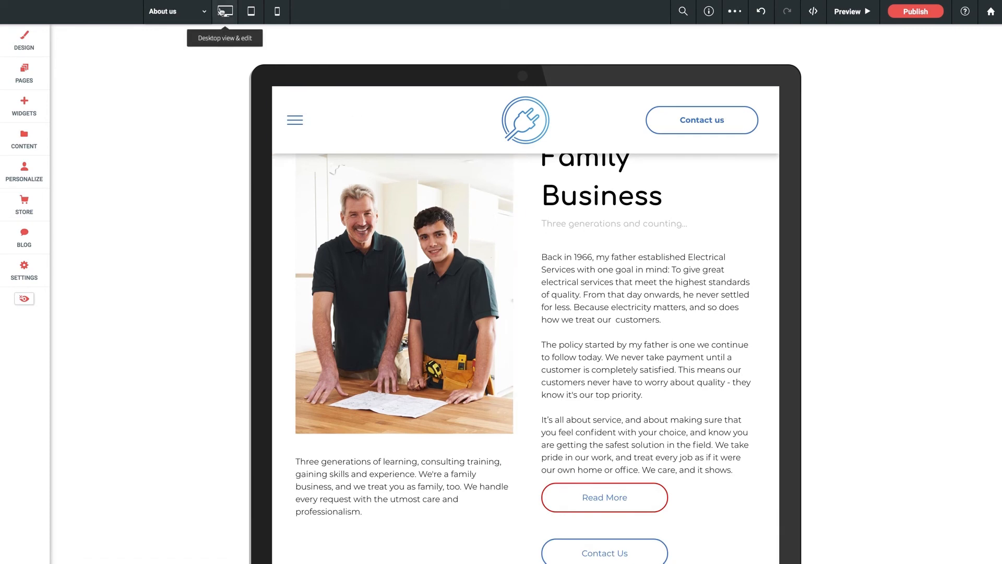
pyautogui.click(225, 11)
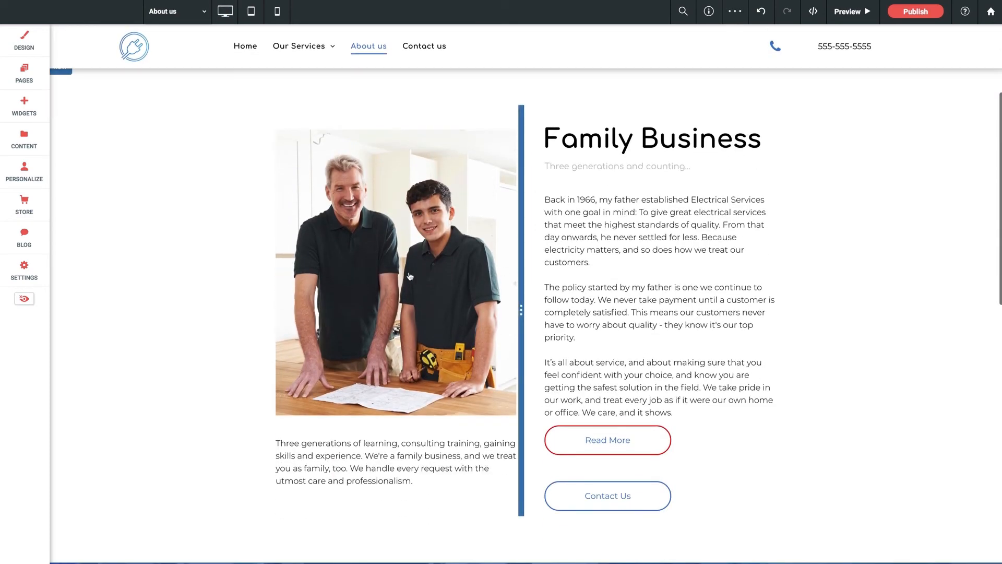
pyautogui.scroll(-1, 245, 275)
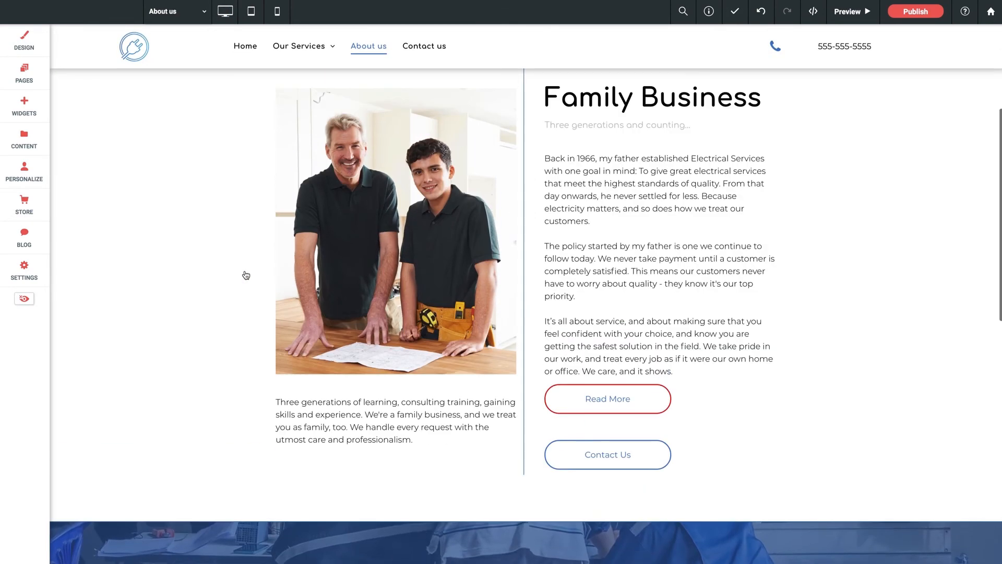
pyautogui.scroll(1, 245, 275)
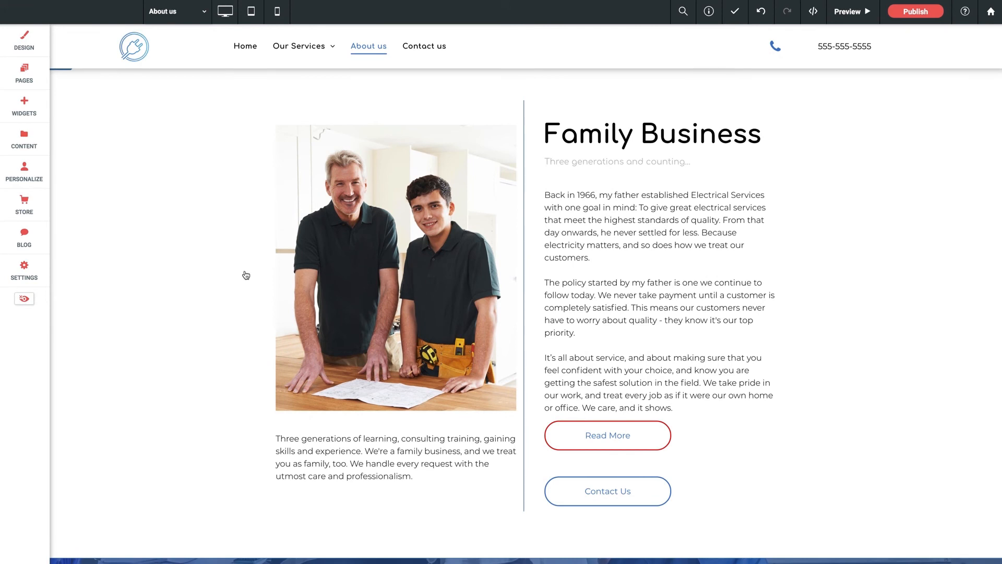
# - Switch to the Home page and open the content settings of the photo gallery beside Recent Projects
pyautogui.click(171, 11)
pyautogui.click(164, 38)
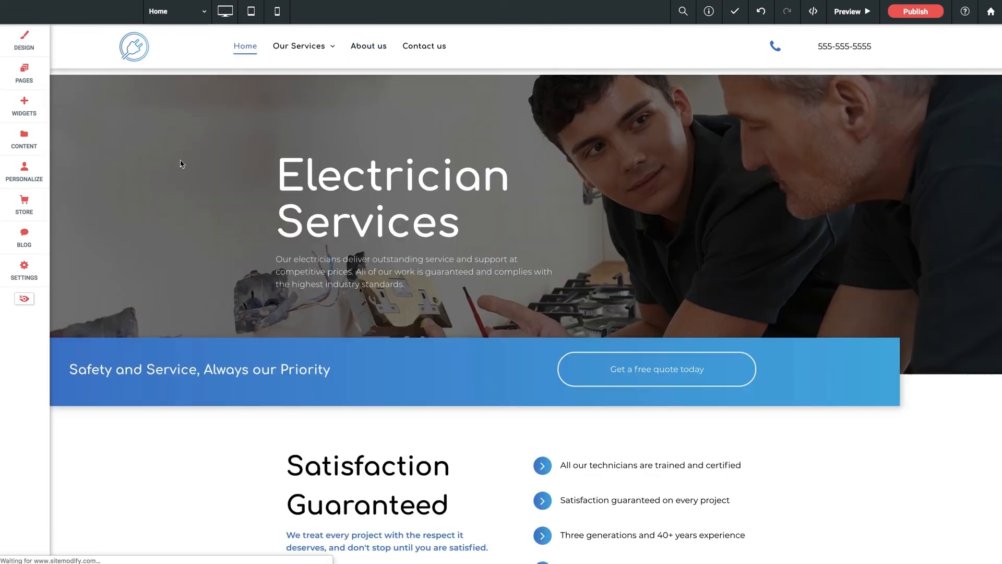
pyautogui.scroll(-6, 238, 378)
pyautogui.scroll(-6, 238, 380)
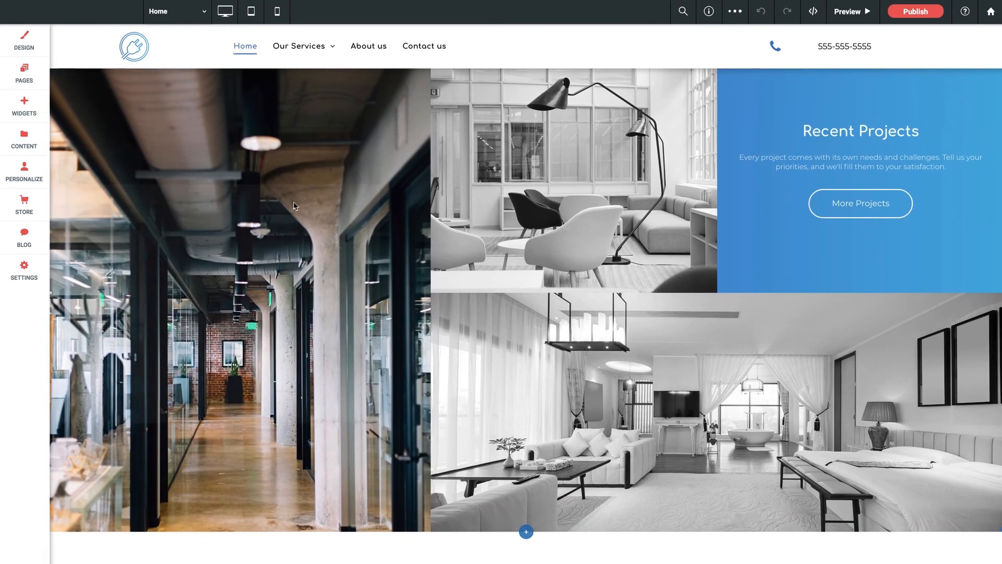
pyautogui.click(294, 205)
pyautogui.moveTo(258, 153); pyautogui.dragTo(435, 132)
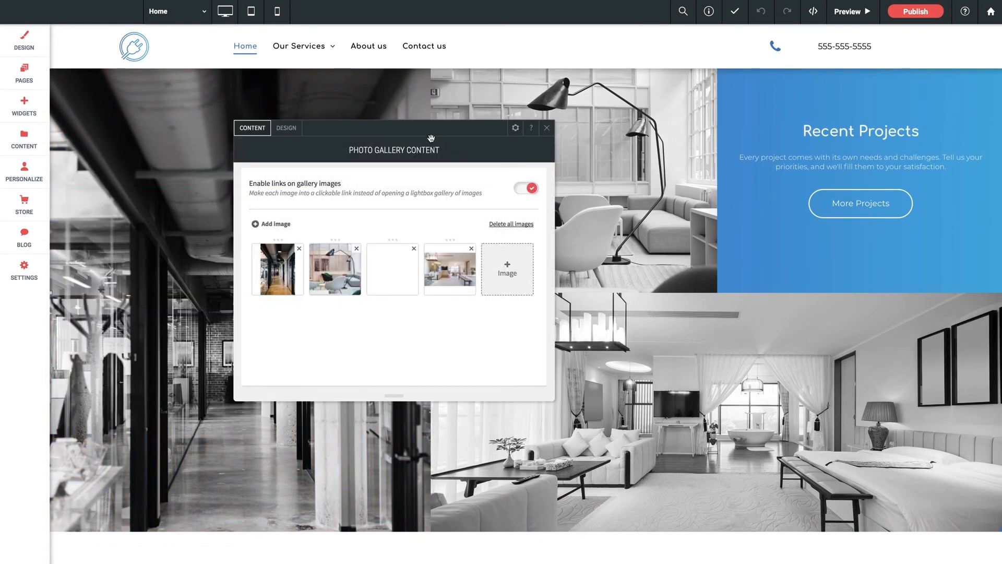
# - Open the photo gallery's design settings, look through the desktop-only layout choices and close the layout selection
pyautogui.click(286, 128)
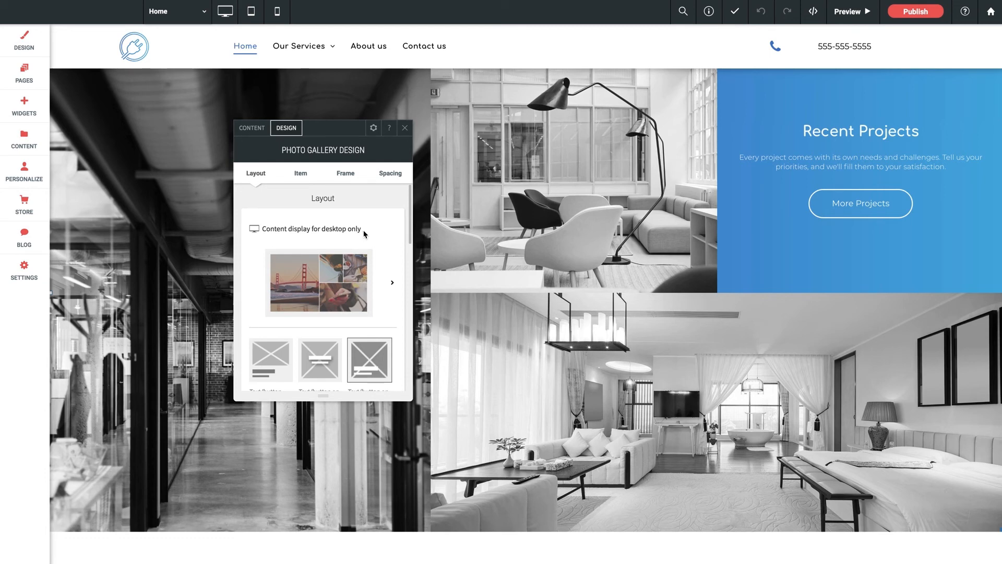
pyautogui.click(352, 282)
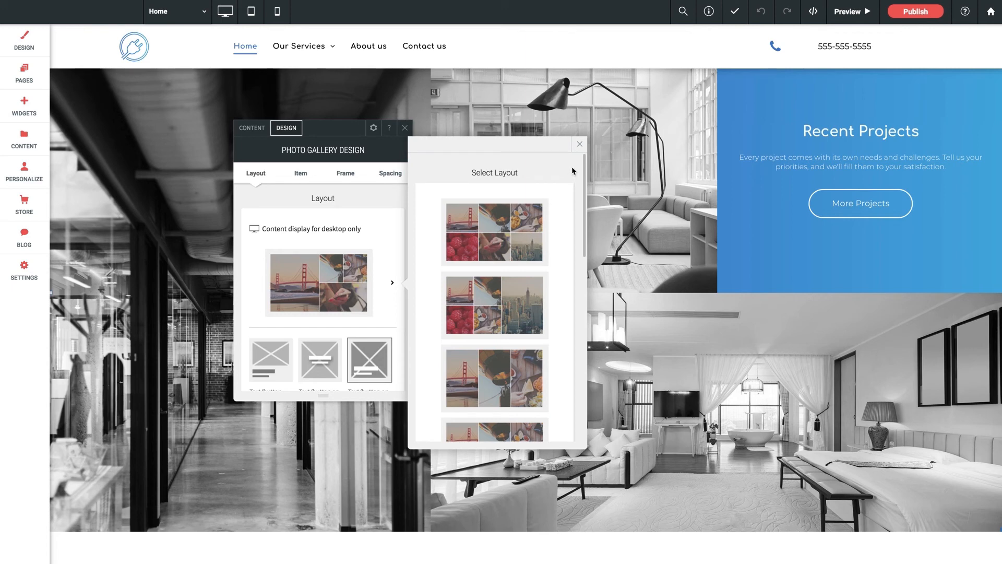
pyautogui.click(579, 144)
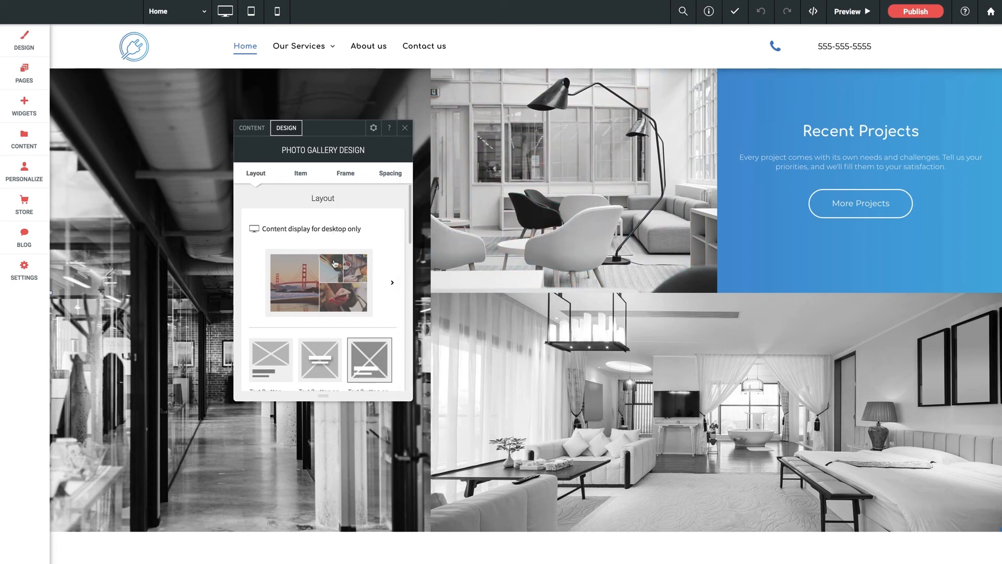
# - Close the gallery's desktop design settings, switch to tablet view and check the tablet-only layout settings of the Recent Projects photo gallery
pyautogui.click(404, 127)
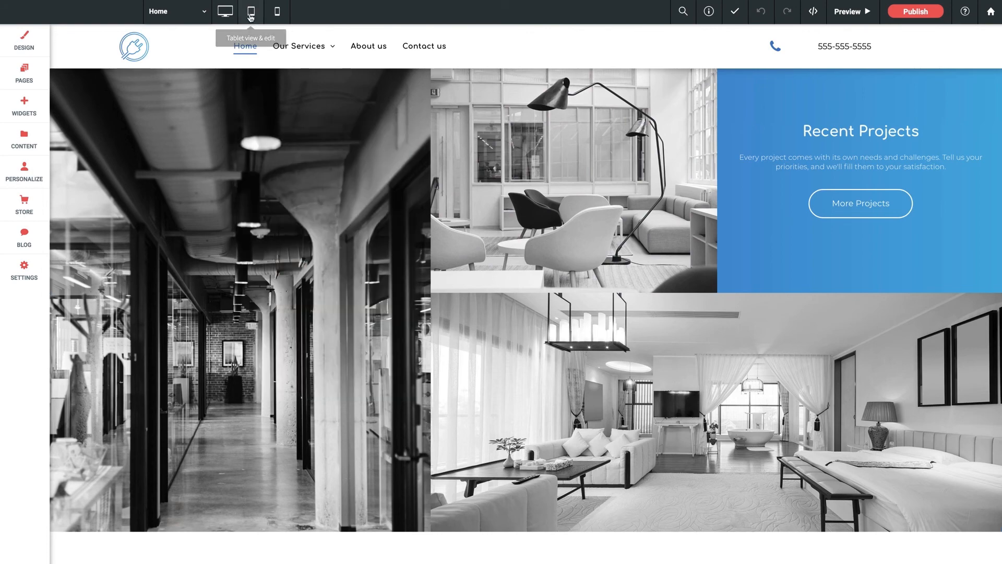
pyautogui.click(251, 11)
pyautogui.scroll(-10, 399, 358)
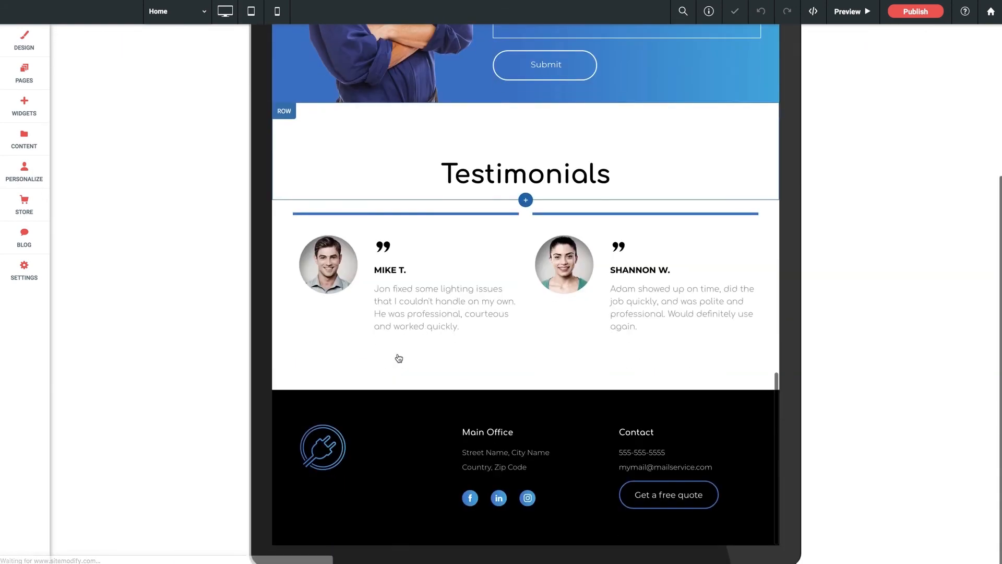
pyautogui.scroll(10, 399, 358)
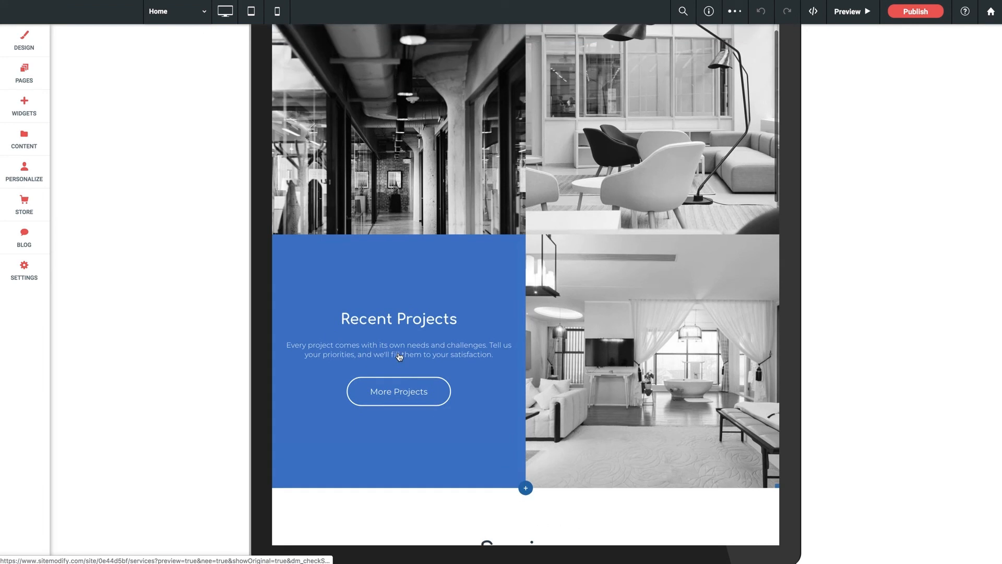
pyautogui.click(399, 357)
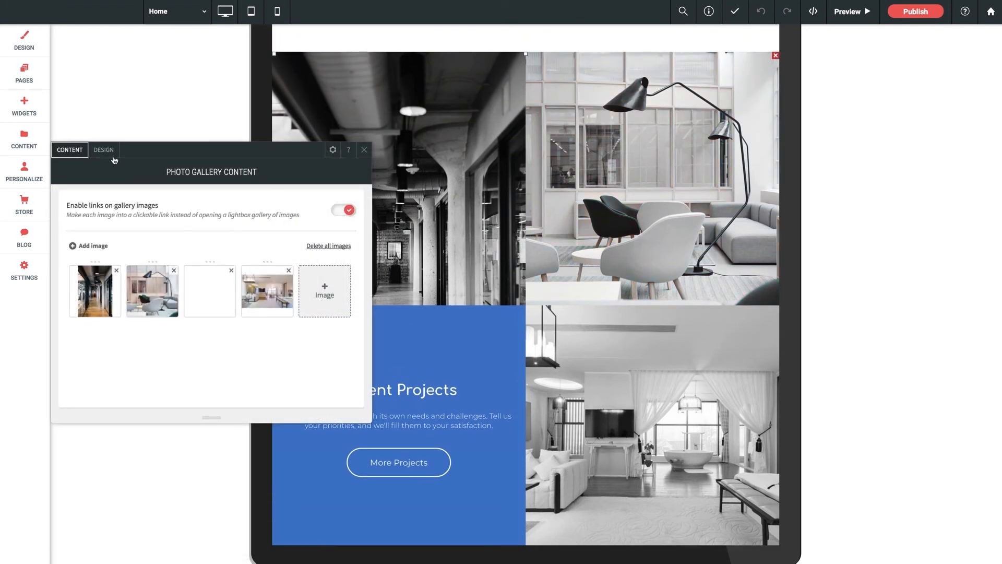
pyautogui.click(105, 149)
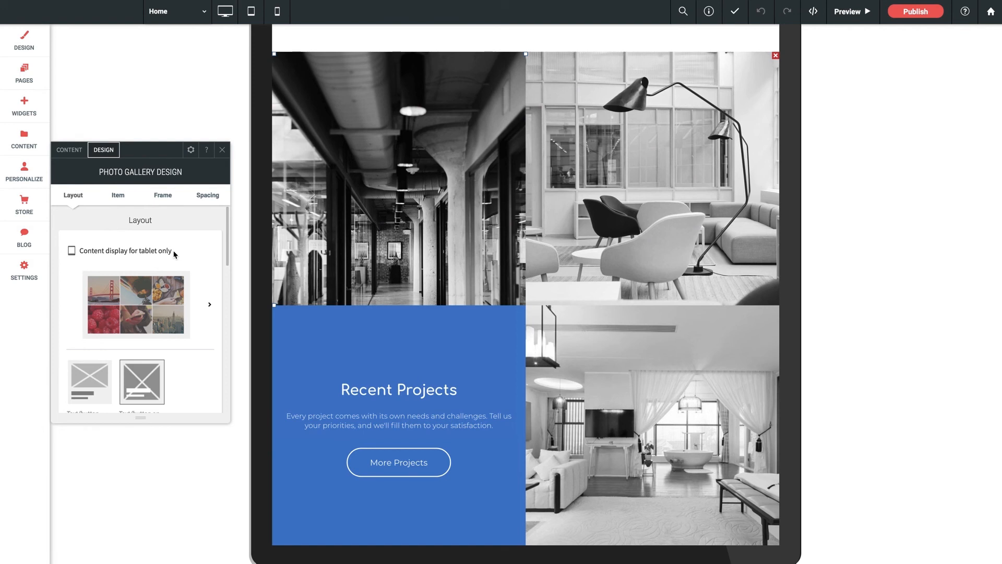
pyautogui.click(222, 150)
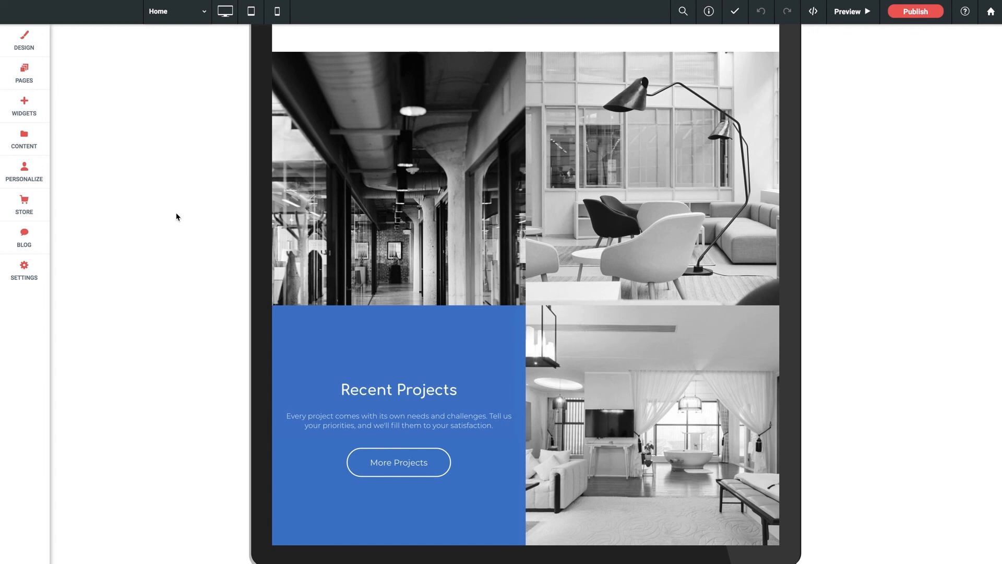
pyautogui.scroll(2, 374, 239)
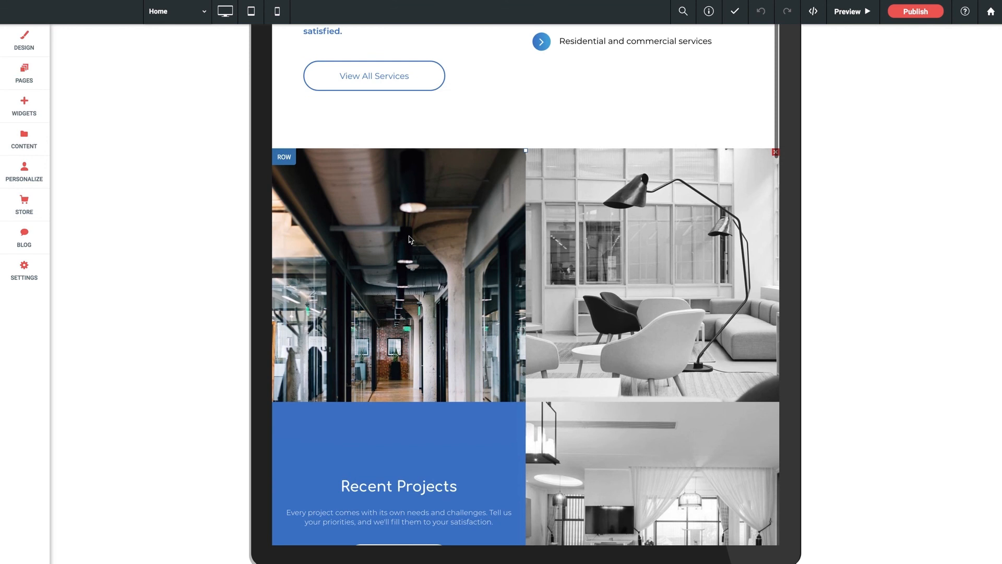
pyautogui.scroll(2, 410, 240)
pyautogui.scroll(1, 409, 239)
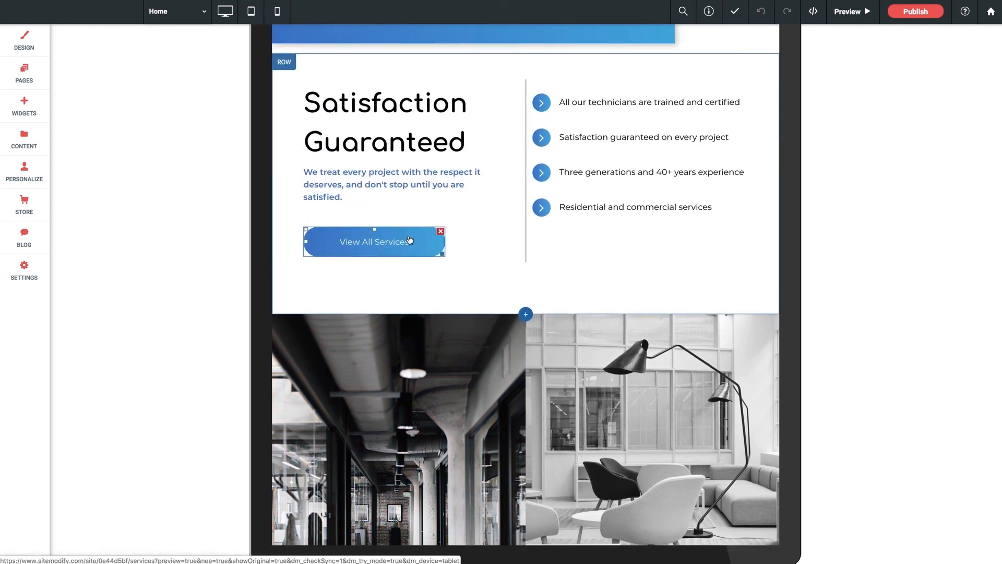
pyautogui.scroll(-3, 410, 240)
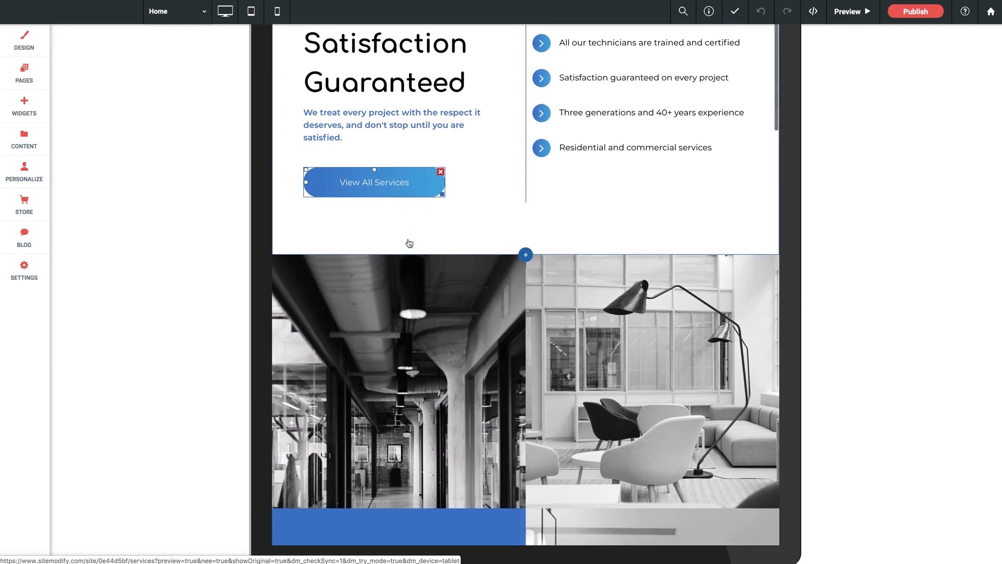
pyautogui.scroll(-2, 410, 242)
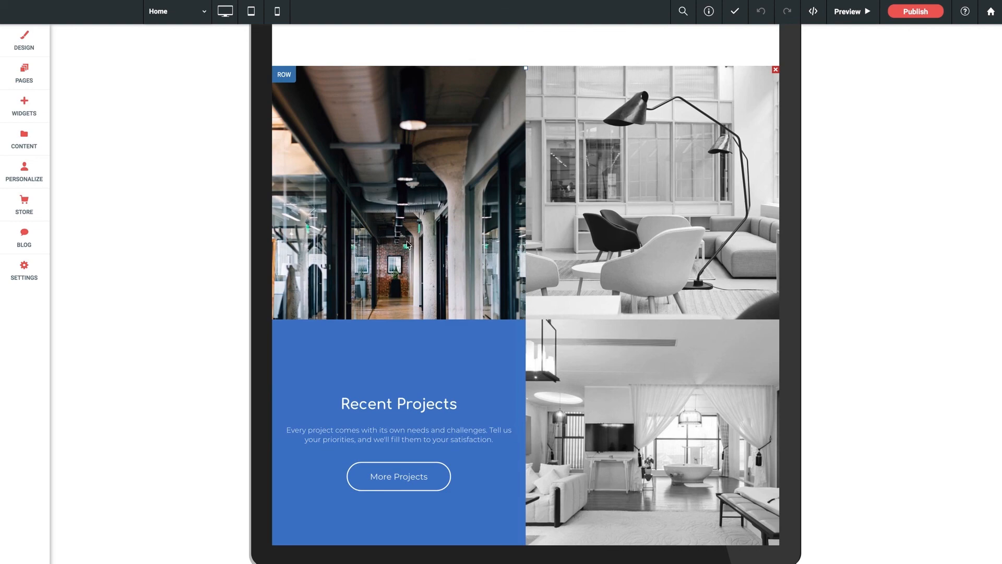
pyautogui.scroll(10, 408, 245)
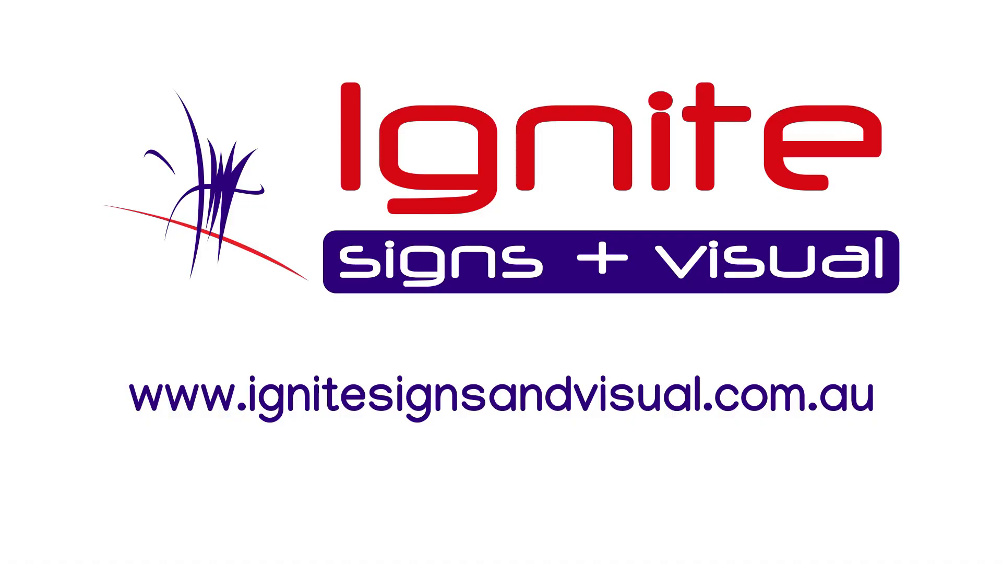